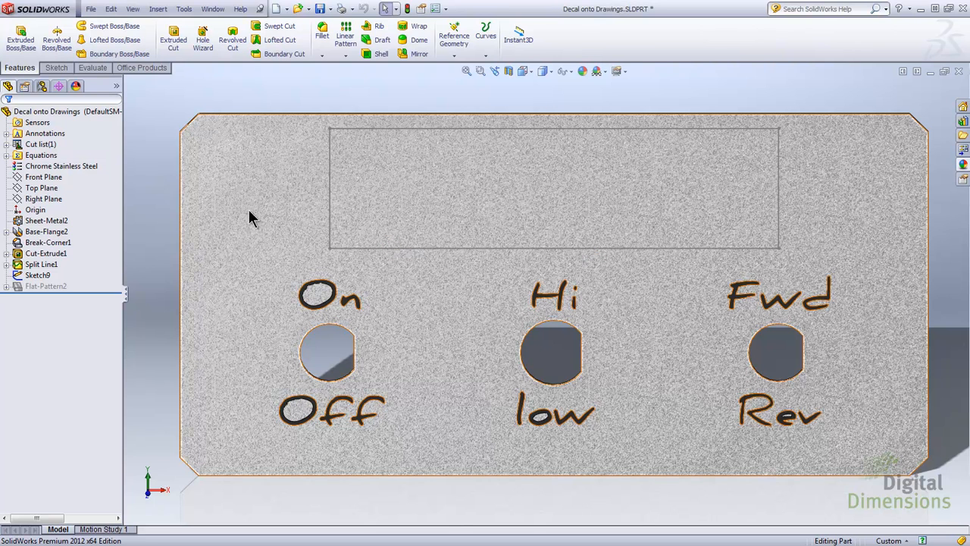
Step: Split the panel's front face by projecting the rectangle in Sketch9 onto it, and check the resulting faces by selecting them
{"action": "left_click", "coordinate": [40, 276]}
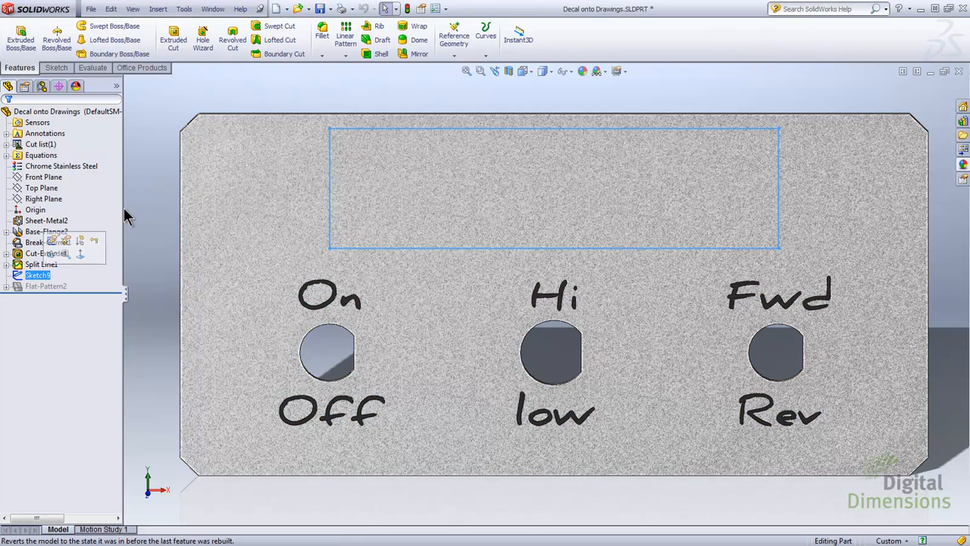
{"action": "left_click", "coordinate": [158, 9]}
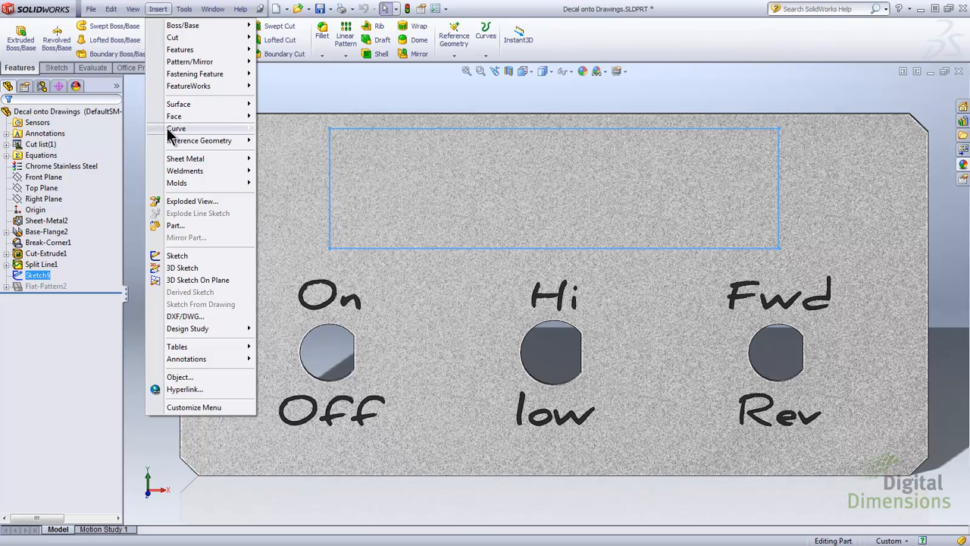
{"action": "mouse_move", "coordinate": [166, 126]}
{"action": "left_click", "coordinate": [288, 130]}
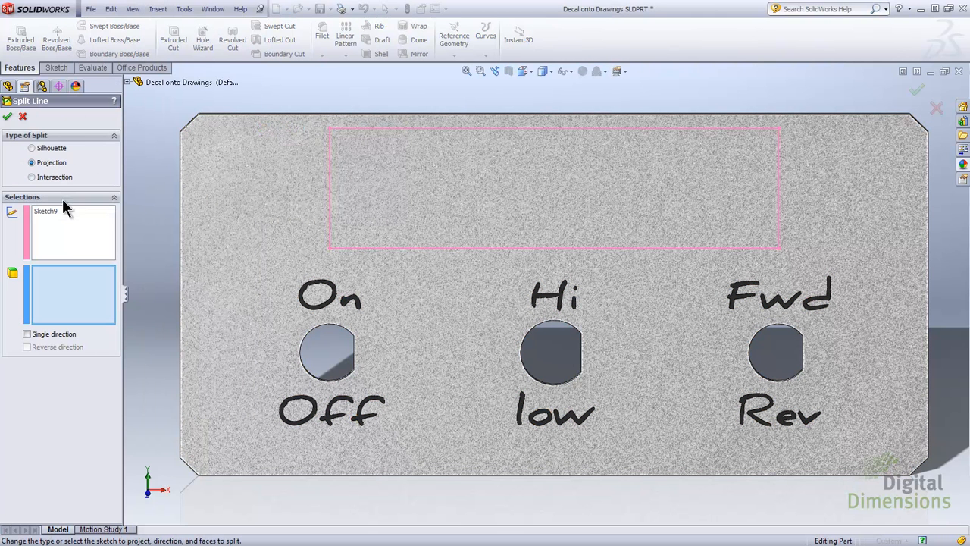
{"action": "left_click", "coordinate": [399, 192]}
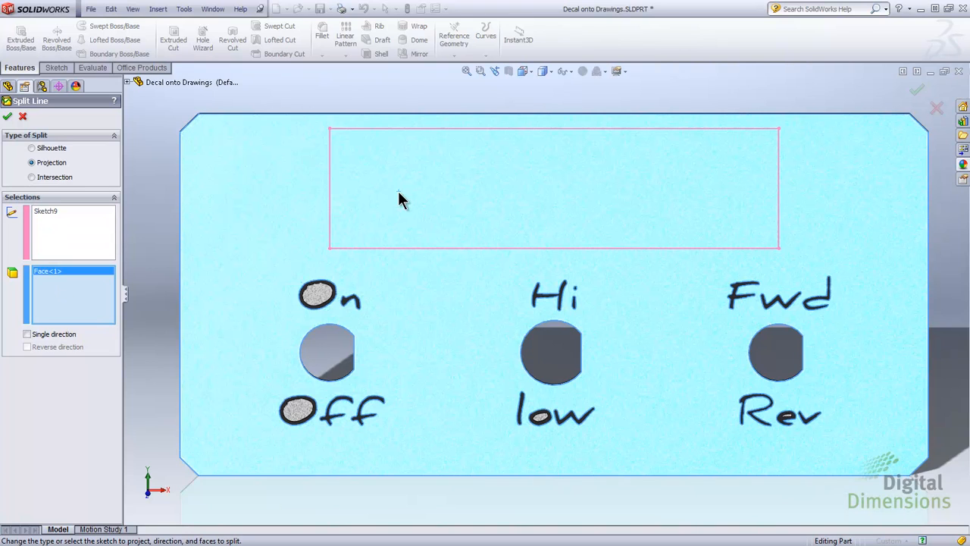
{"action": "left_click", "coordinate": [8, 117]}
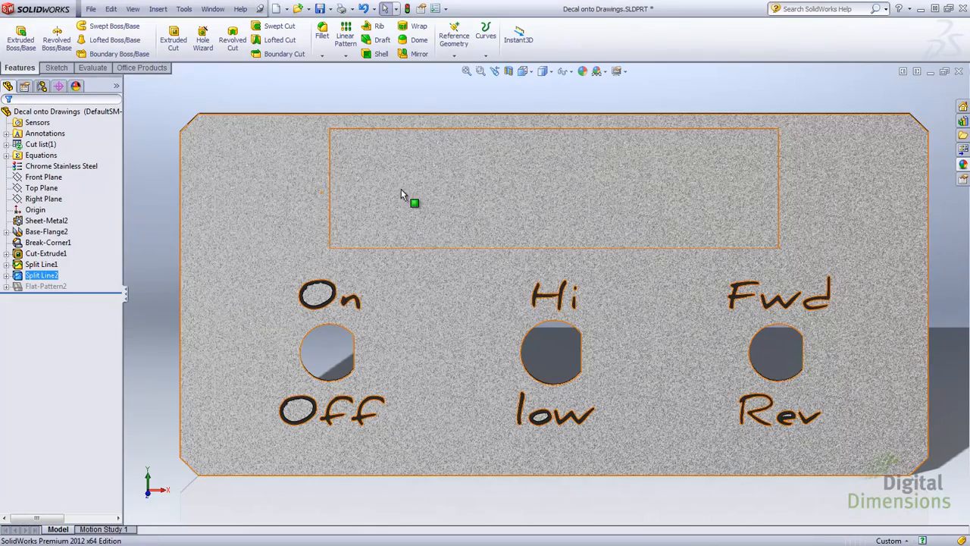
{"action": "left_click", "coordinate": [356, 196]}
{"action": "left_click", "coordinate": [262, 194]}
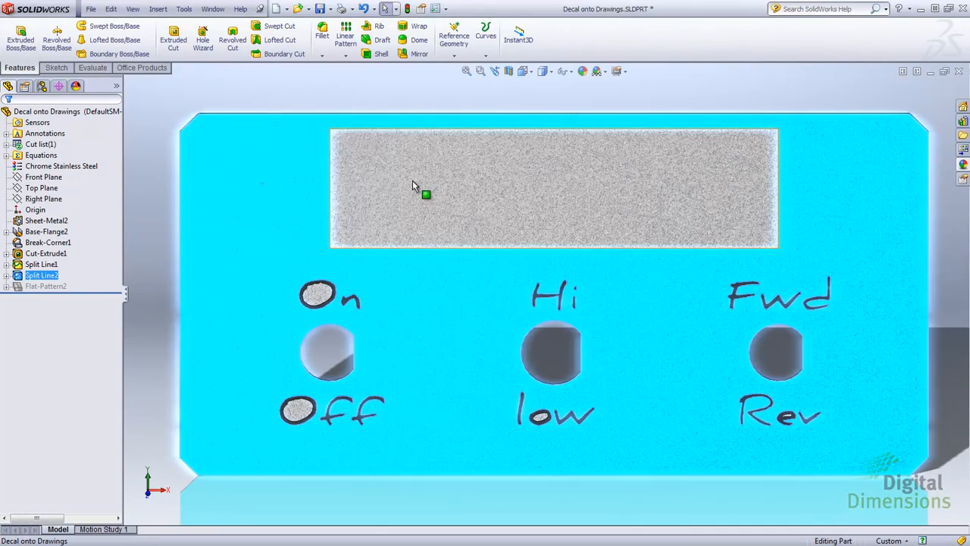
{"action": "left_click", "coordinate": [412, 186]}
{"action": "left_click", "coordinate": [159, 173]}
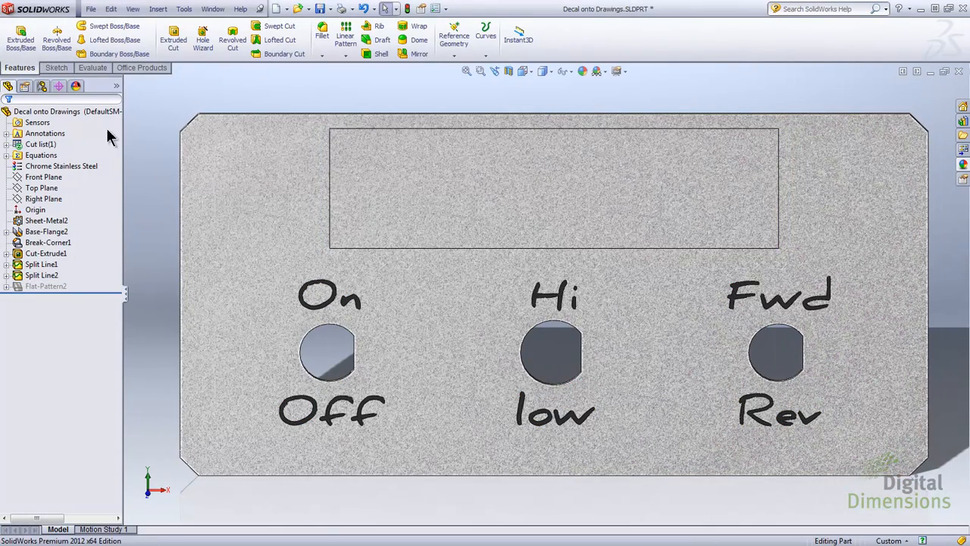
Step: Add a decal from DDI_logo-L-4000px.jpg to the split rectangular face, and fit its height to the selection
{"action": "left_click", "coordinate": [76, 87]}
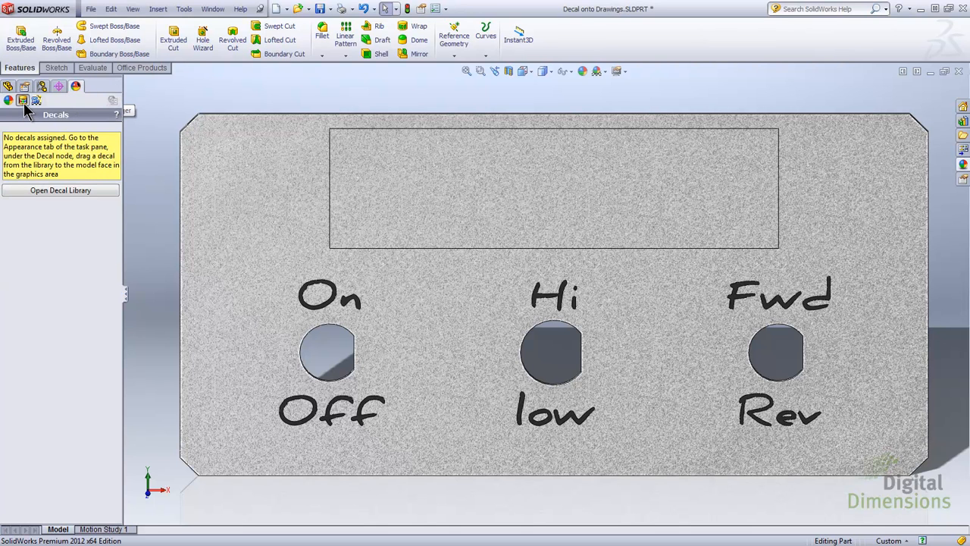
{"action": "right_click", "coordinate": [48, 211]}
{"action": "left_click", "coordinate": [75, 219]}
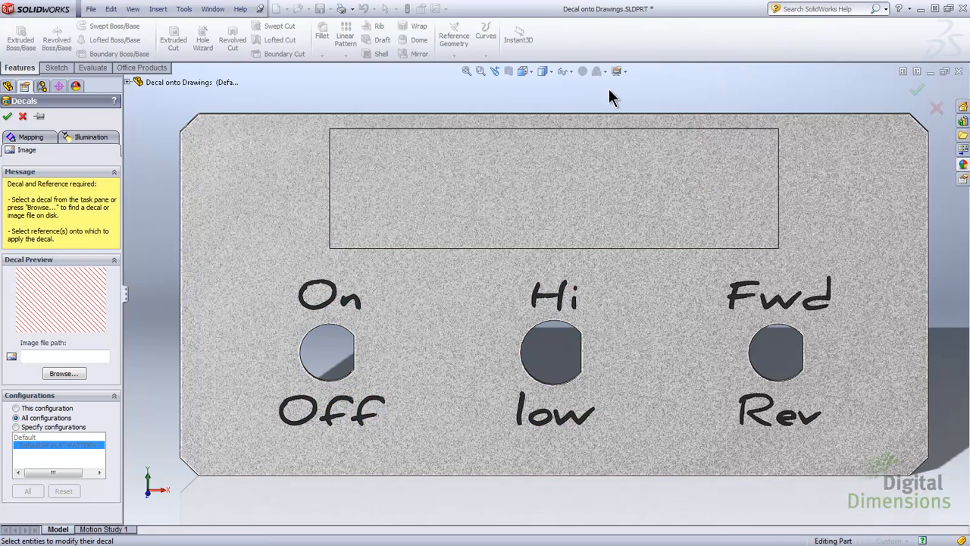
{"action": "left_click", "coordinate": [62, 375]}
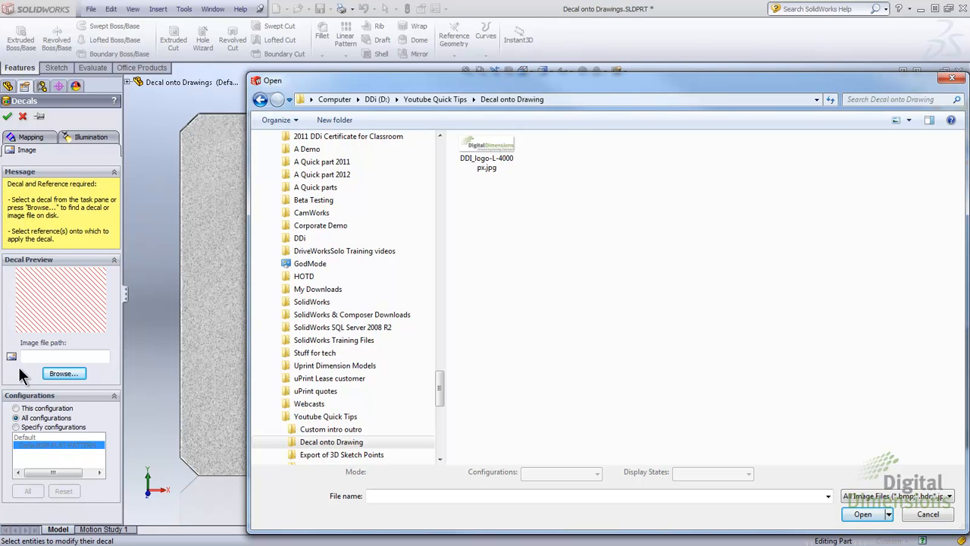
{"action": "left_click", "coordinate": [491, 153]}
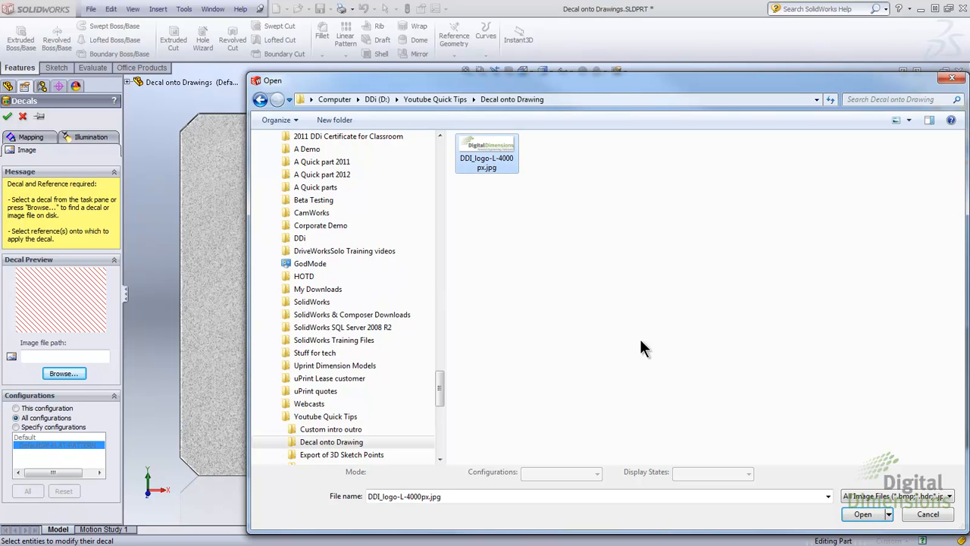
{"action": "left_click", "coordinate": [872, 513]}
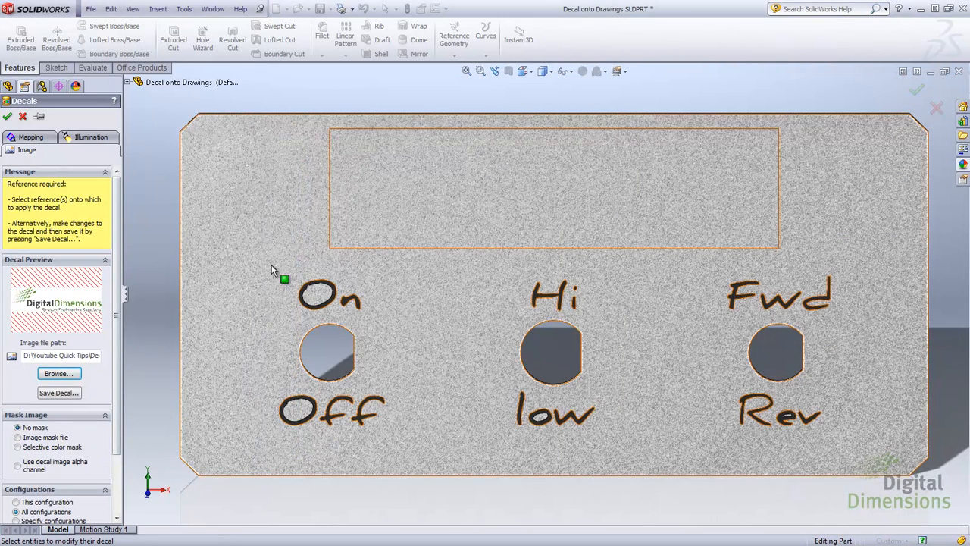
{"action": "left_click", "coordinate": [426, 188]}
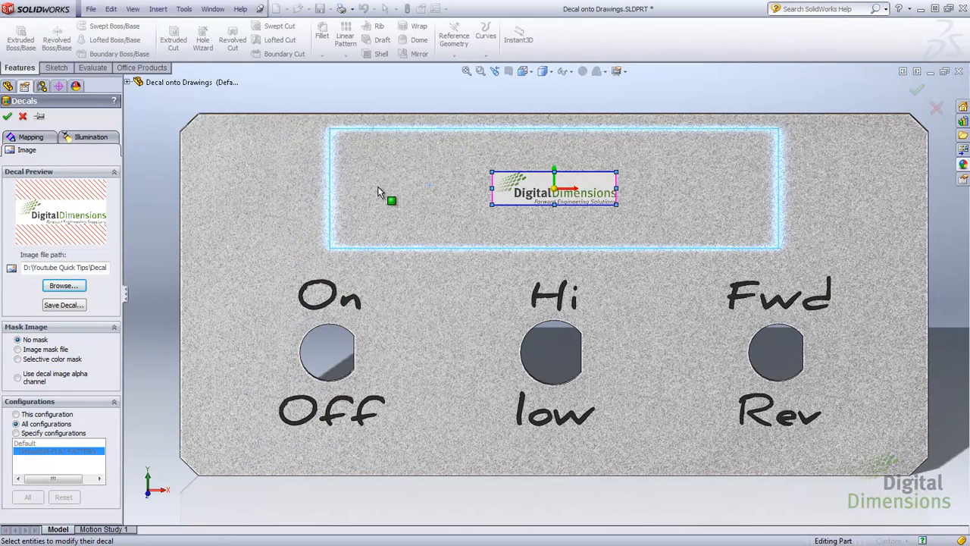
{"action": "left_click", "coordinate": [33, 137]}
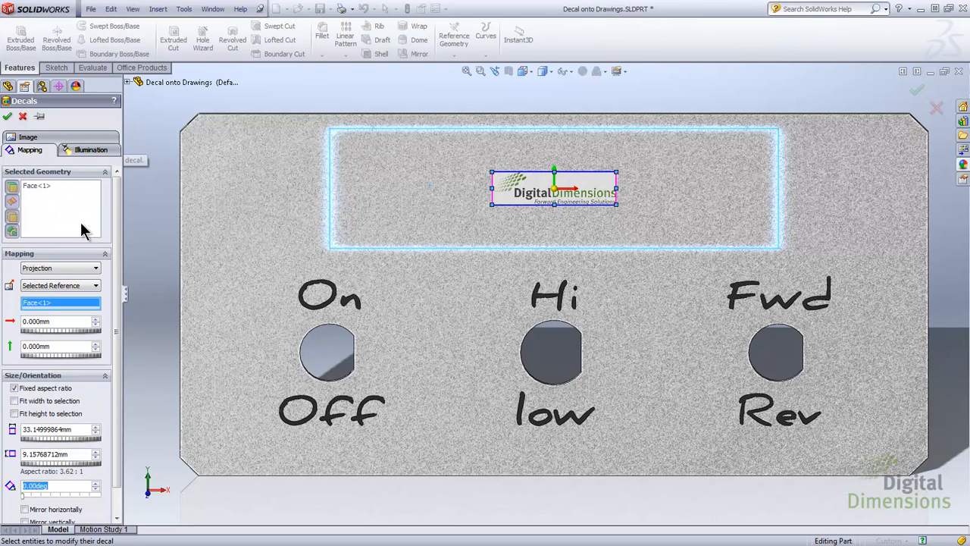
{"action": "left_click", "coordinate": [15, 413]}
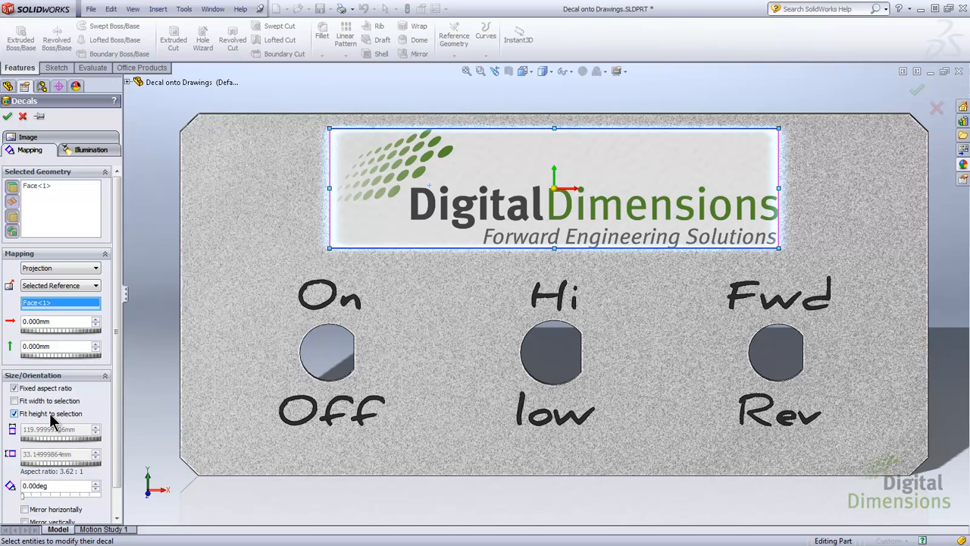
Step: Try a selective color mask that makes the decal image's white background transparent
{"action": "left_click", "coordinate": [35, 139]}
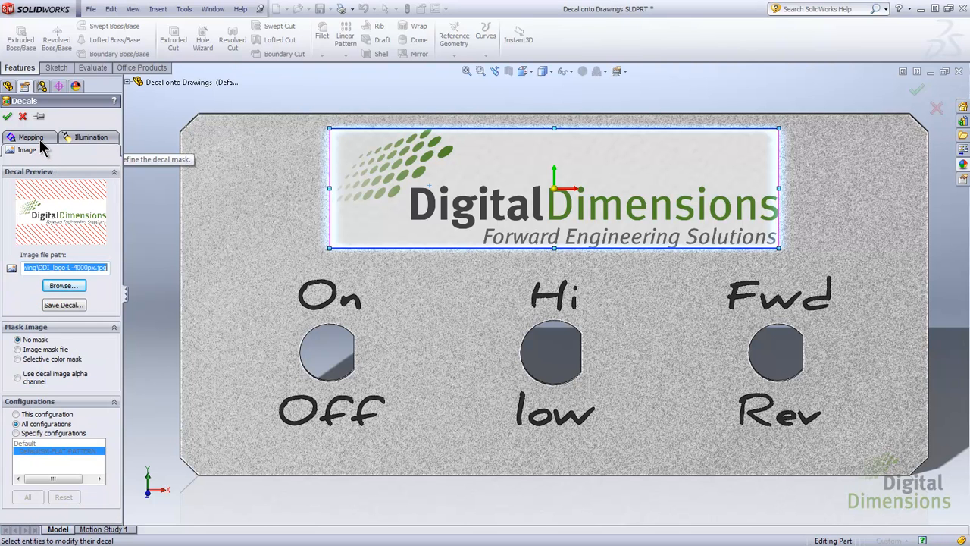
{"action": "left_click", "coordinate": [31, 359]}
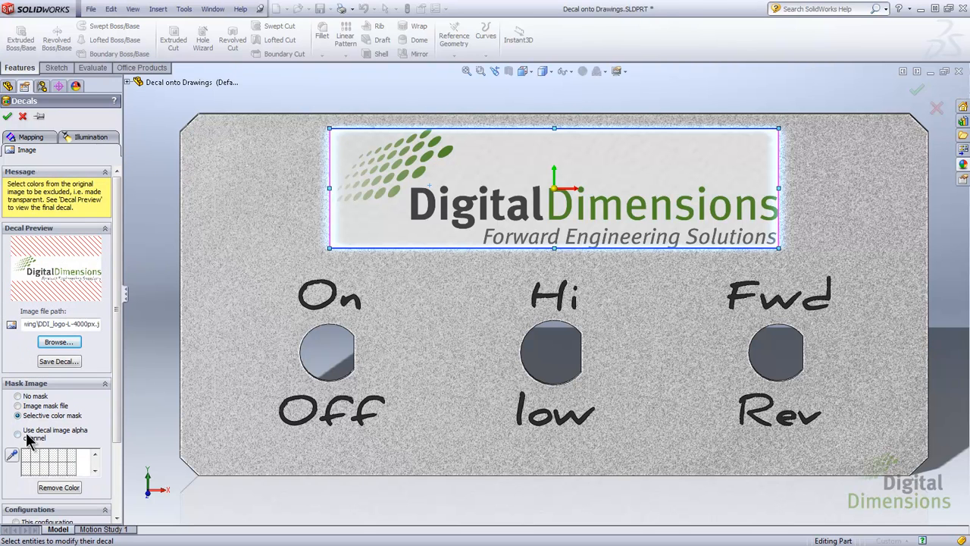
{"action": "left_click", "coordinate": [11, 455]}
{"action": "left_click", "coordinate": [57, 258]}
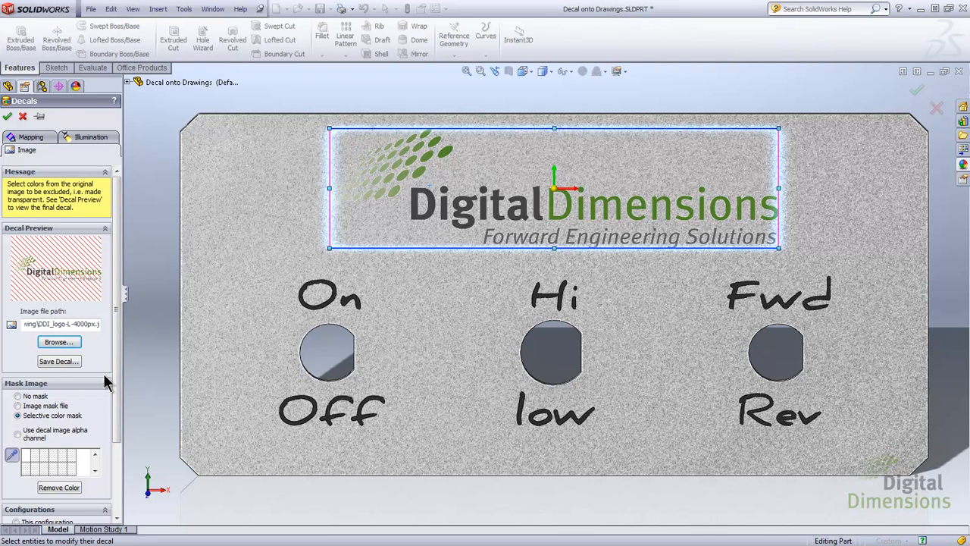
Step: Return the decal to no mask and apply it to the face
{"action": "left_click", "coordinate": [33, 397]}
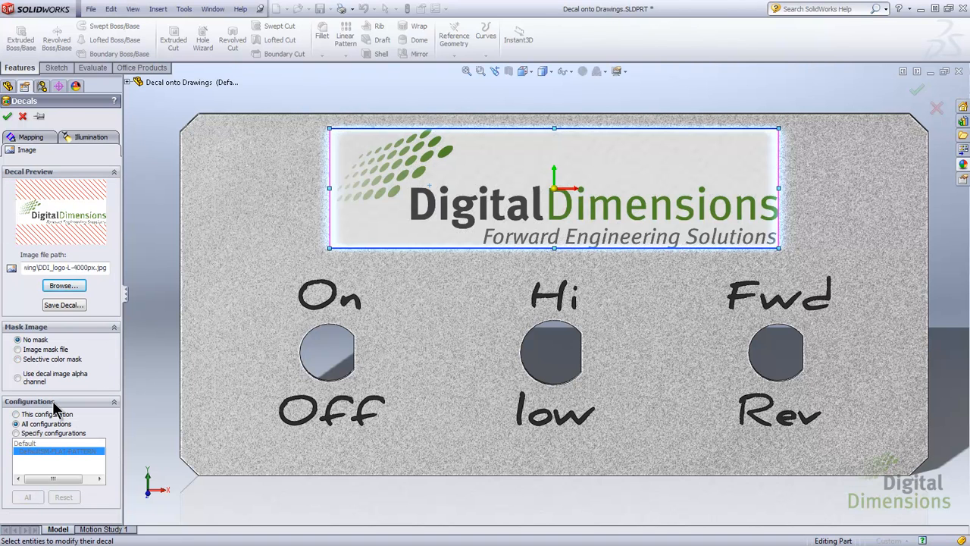
{"action": "left_click", "coordinate": [9, 118]}
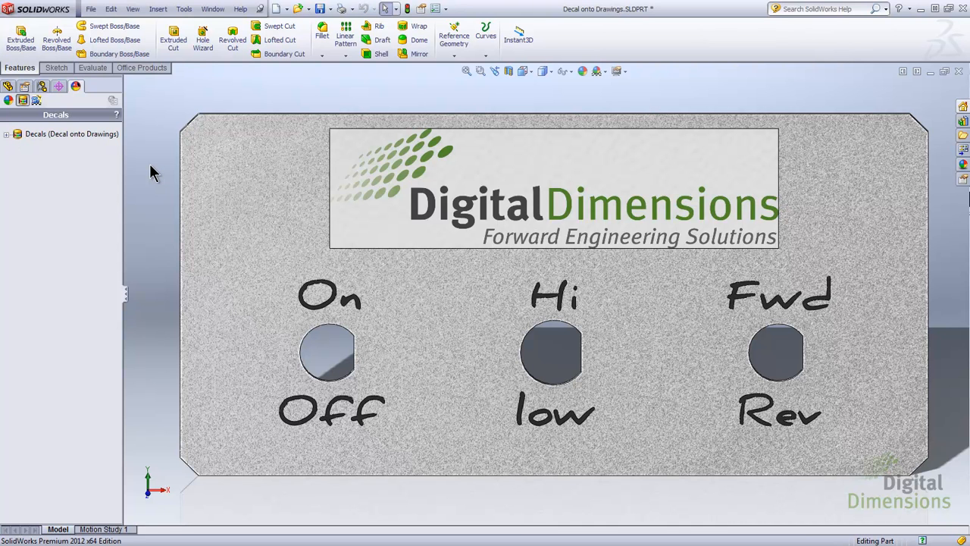
Step: Make a drawing from the part, choosing a drawing template and accepting the sheet format
{"action": "left_click", "coordinate": [91, 9]}
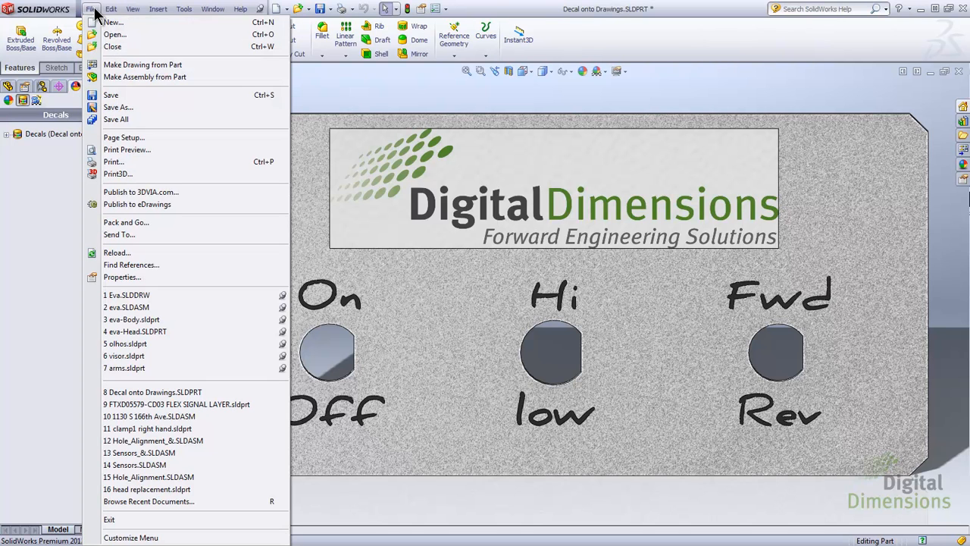
{"action": "left_click", "coordinate": [112, 66]}
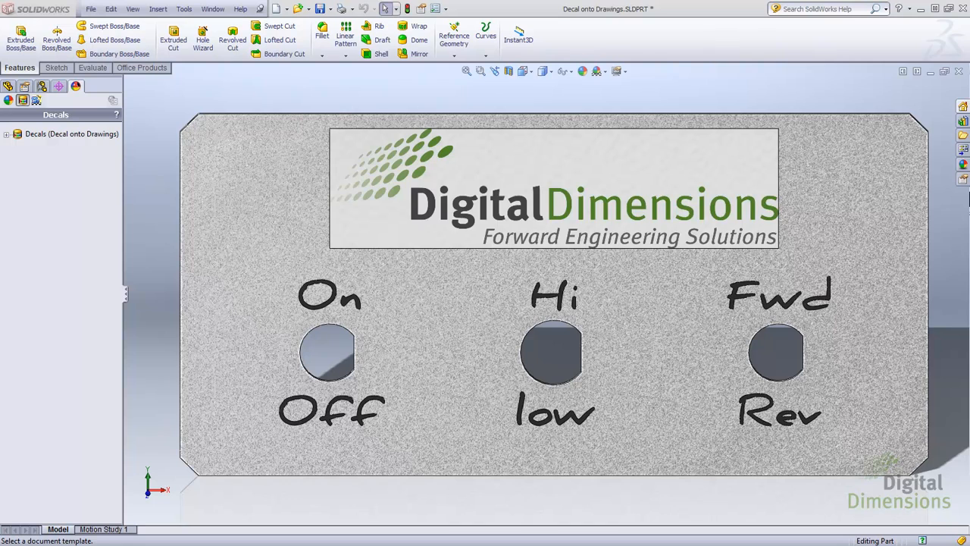
{"action": "left_click_drag", "start_coordinate": [707, 95], "coordinate": [495, 137]}
{"action": "left_click", "coordinate": [399, 176]}
{"action": "left_click", "coordinate": [586, 344]}
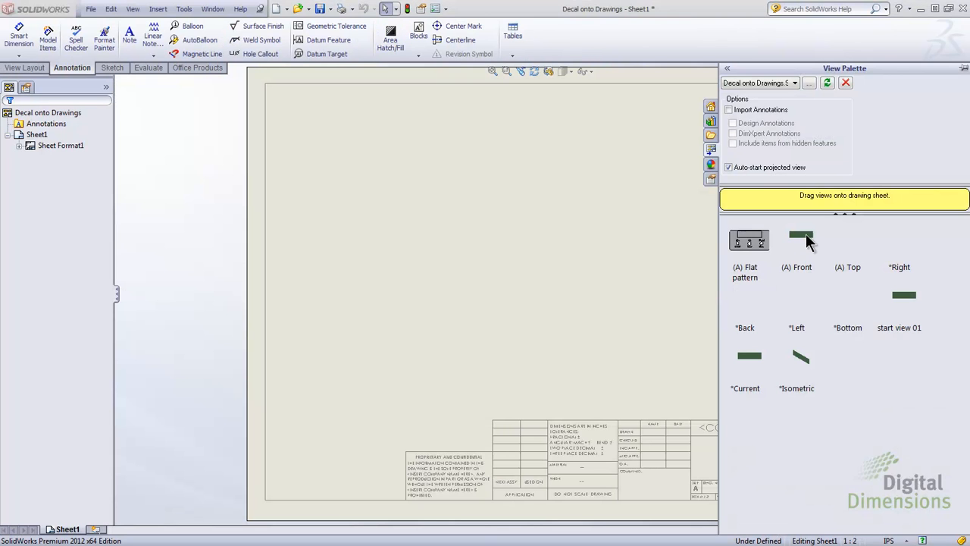
Step: Place the part's Front view near the middle of Sheet1
{"action": "left_click", "coordinate": [805, 239]}
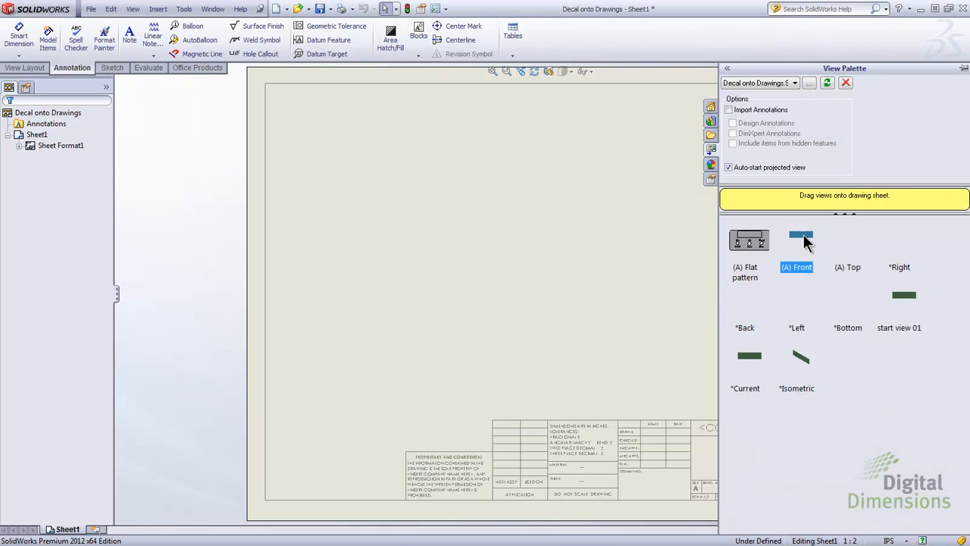
{"action": "left_click_drag", "start_coordinate": [805, 239], "coordinate": [524, 278]}
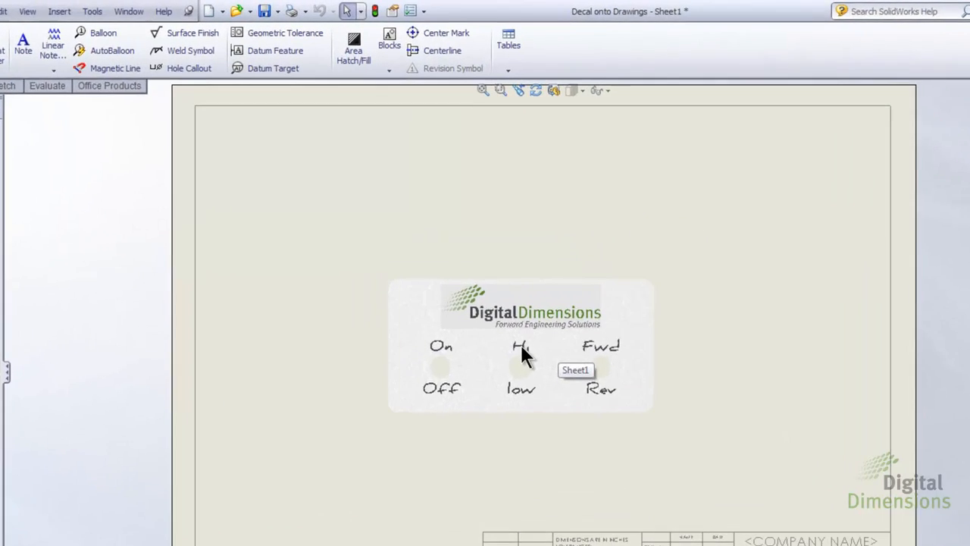
{"action": "left_click_drag", "start_coordinate": [523, 353], "coordinate": [522, 355]}
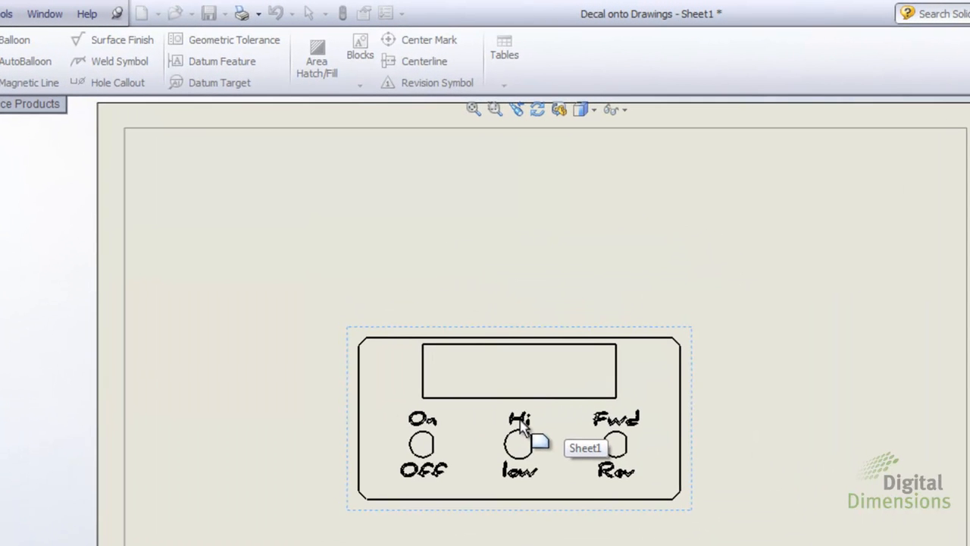
Step: Set the display style of the placed front view to Shaded
{"action": "left_click", "coordinate": [687, 341]}
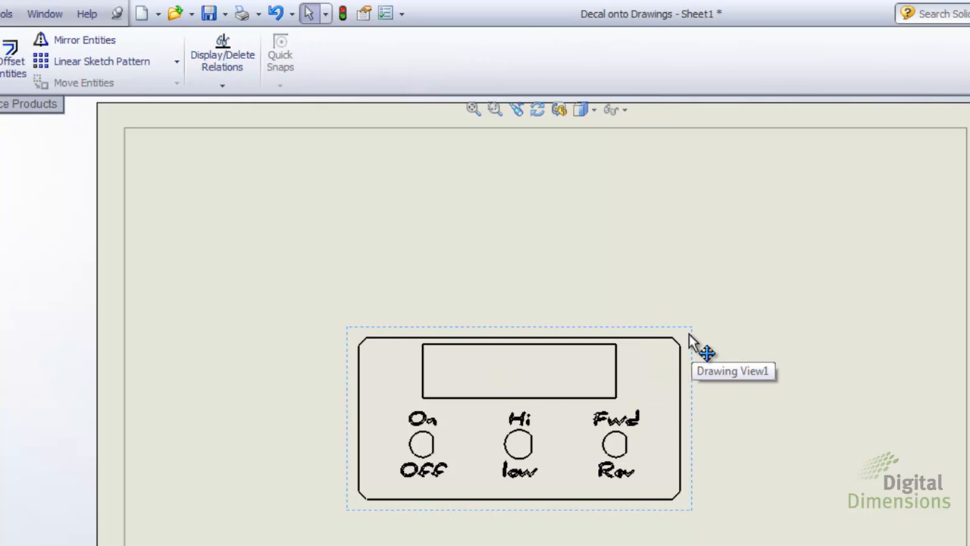
{"action": "left_click", "coordinate": [581, 109]}
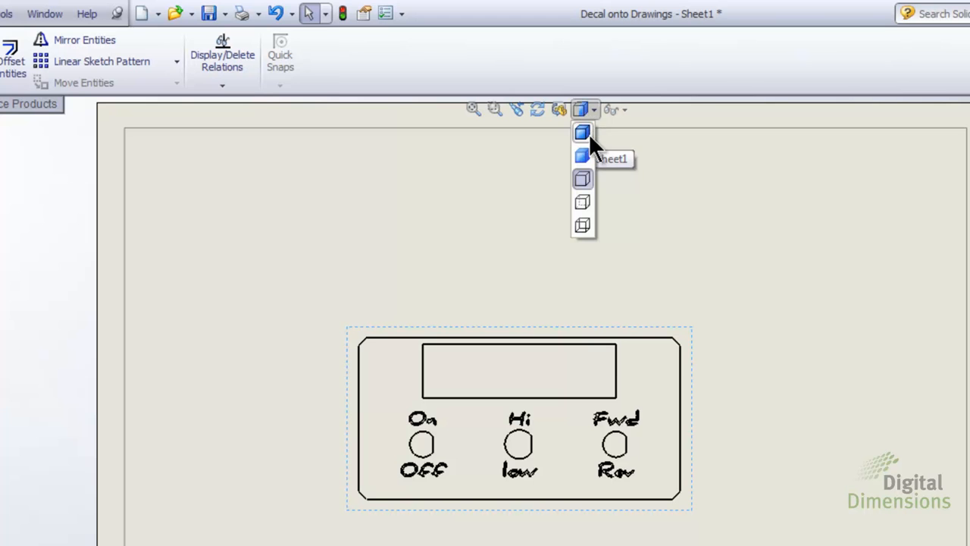
{"action": "left_click", "coordinate": [586, 135]}
{"action": "left_click", "coordinate": [674, 226]}
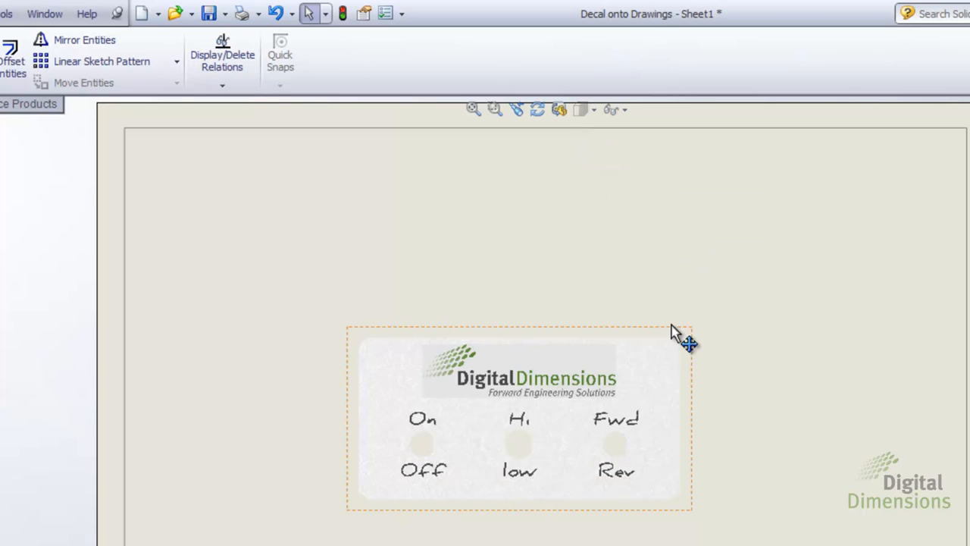
{"action": "left_click", "coordinate": [691, 336]}
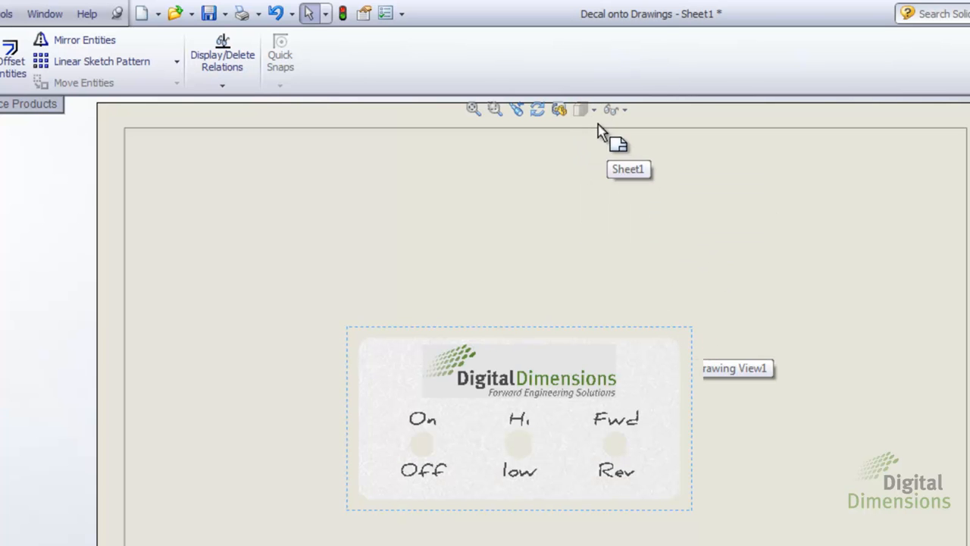
{"action": "left_click", "coordinate": [583, 109]}
{"action": "left_click", "coordinate": [583, 153]}
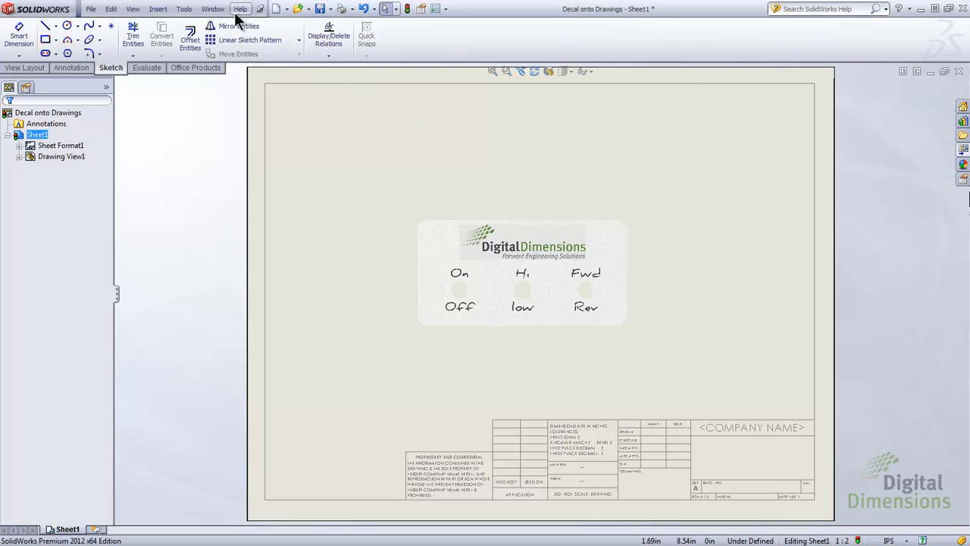
Step: Switch to the part Decal onto Drawings.SLDPRT and add a new display state to its Default configuration
{"action": "left_click", "coordinate": [69, 13]}
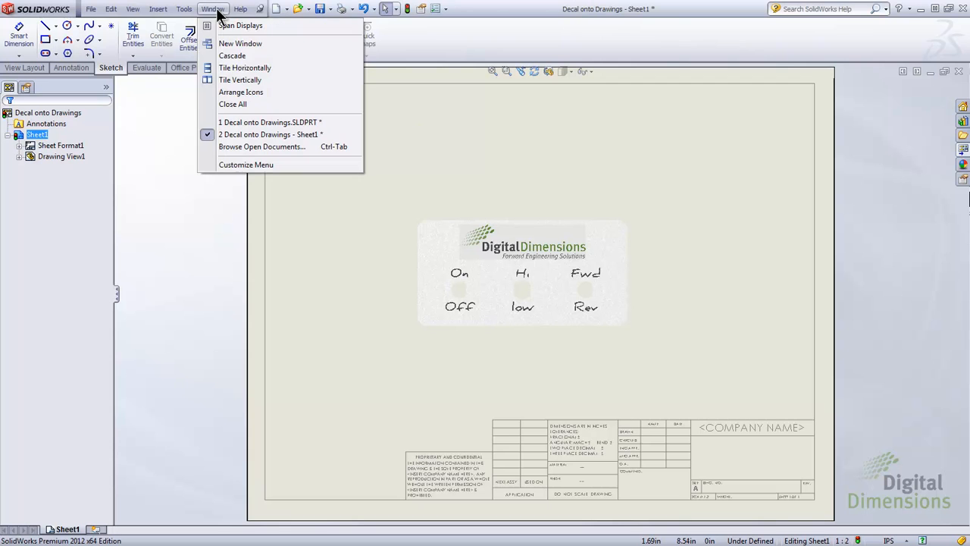
{"action": "left_click", "coordinate": [242, 123]}
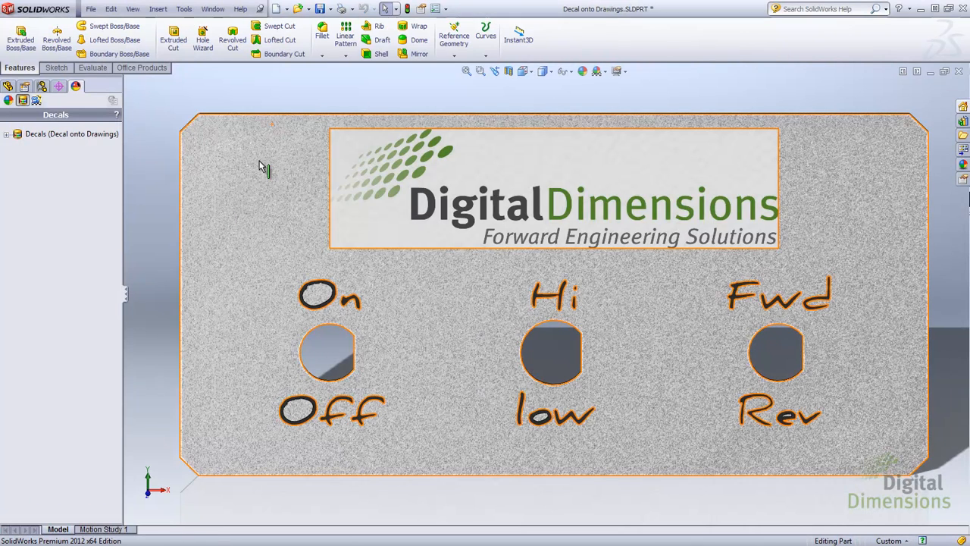
{"action": "left_click", "coordinate": [41, 86]}
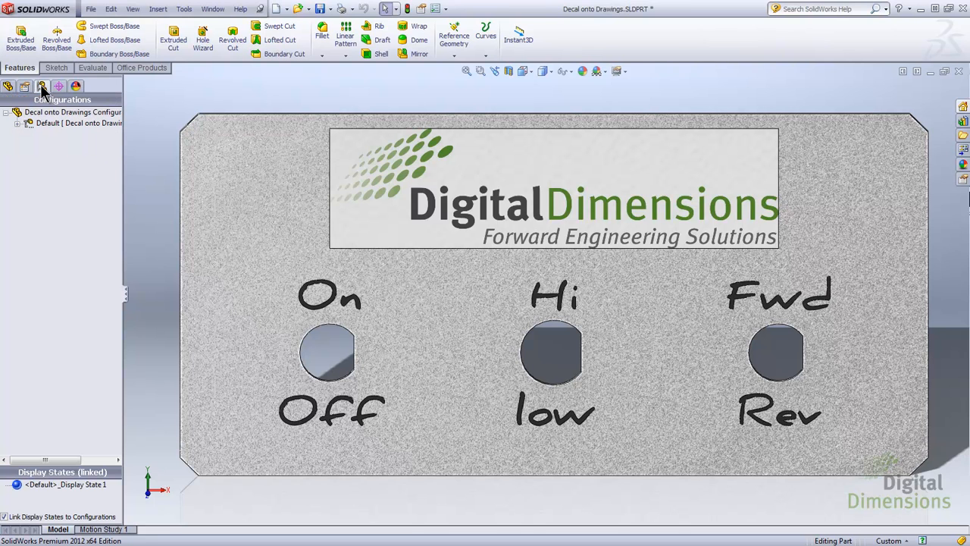
{"action": "left_click", "coordinate": [45, 484]}
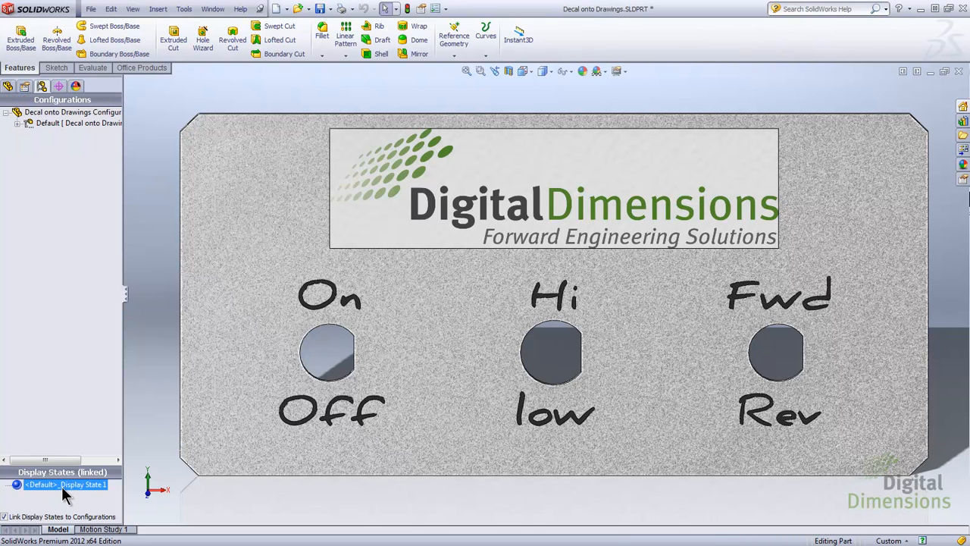
{"action": "left_click", "coordinate": [67, 497]}
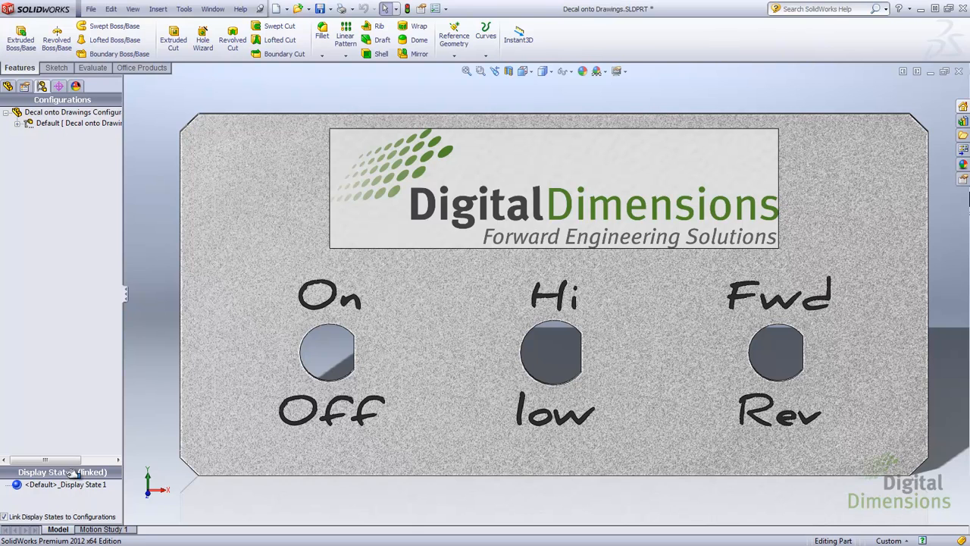
{"action": "left_click_drag", "start_coordinate": [75, 471], "coordinate": [80, 253]}
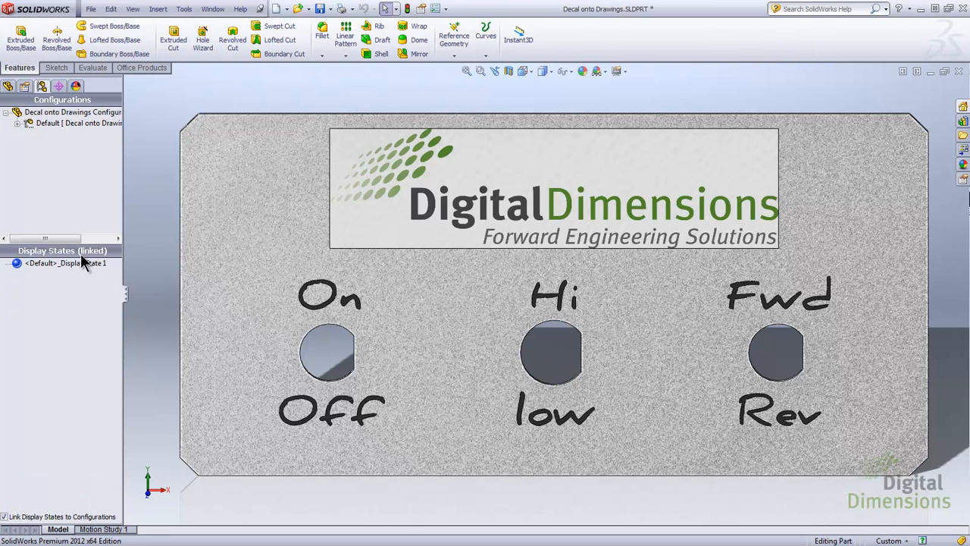
{"action": "right_click", "coordinate": [62, 292]}
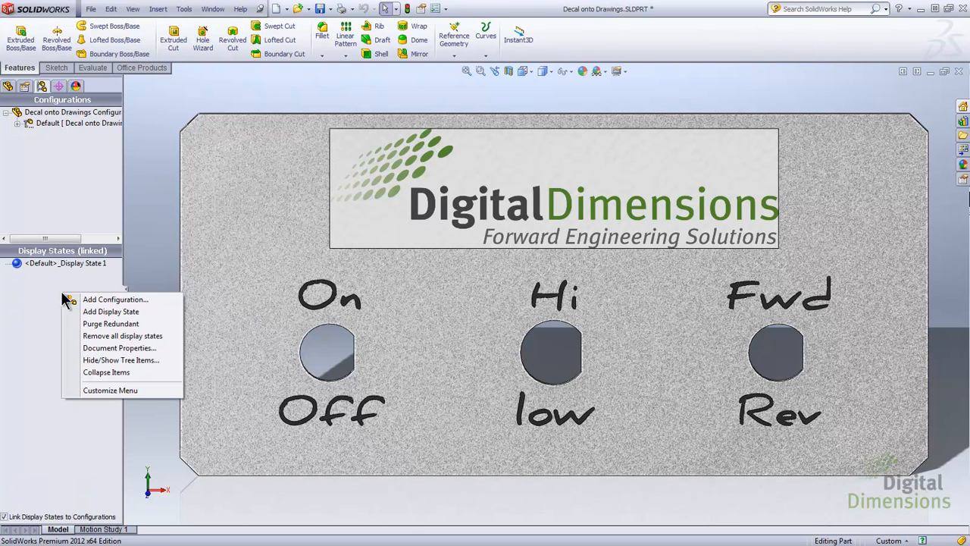
{"action": "left_click", "coordinate": [96, 312]}
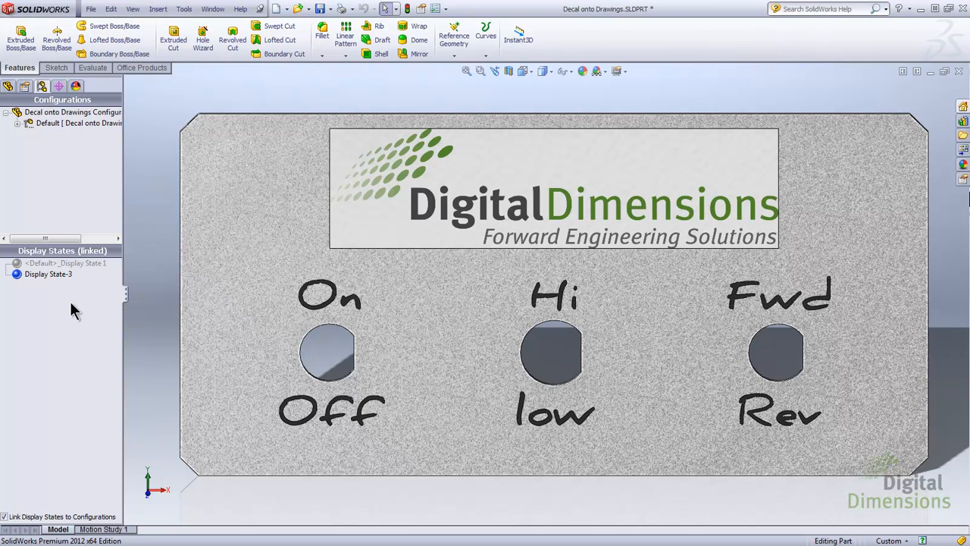
{"action": "left_click", "coordinate": [57, 274]}
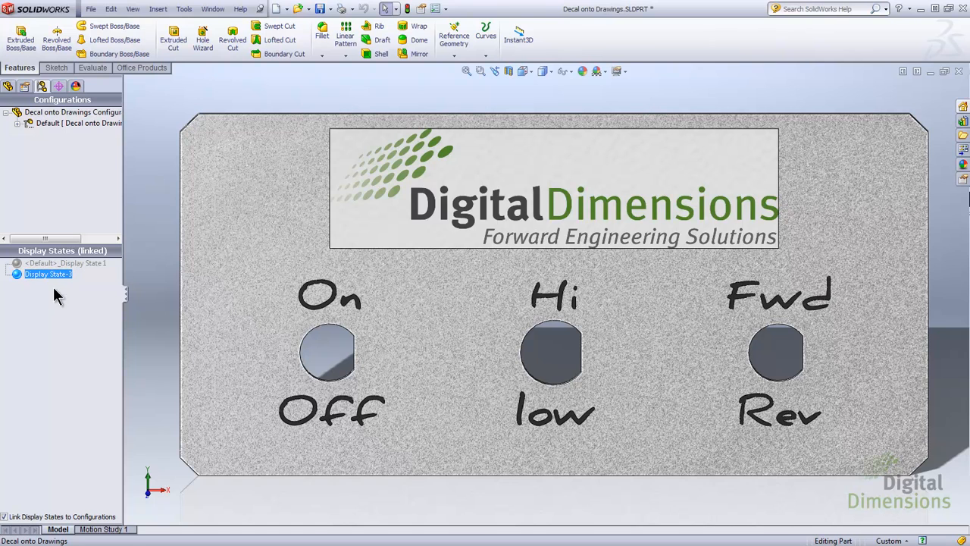
Step: Set the display mode of the sheet-metal body in the cut list to Hidden Lines Removed for the active display state
{"action": "left_click", "coordinate": [8, 87]}
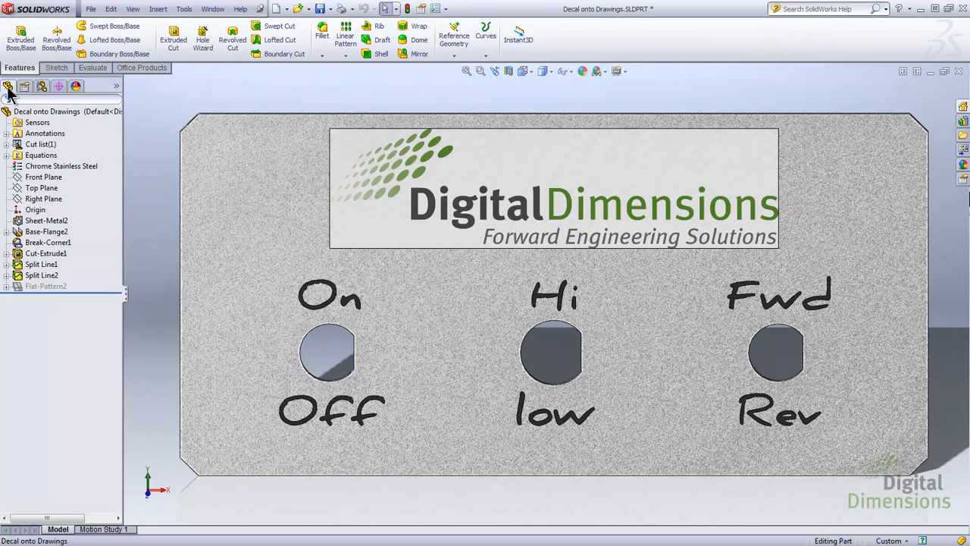
{"action": "left_click", "coordinate": [7, 145]}
{"action": "left_click", "coordinate": [39, 155]}
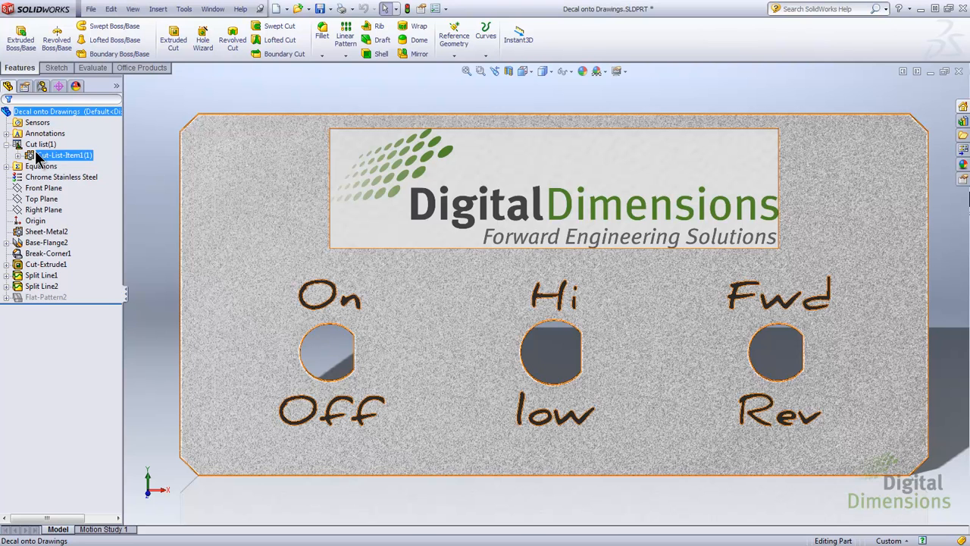
{"action": "left_click", "coordinate": [17, 156]}
{"action": "left_click", "coordinate": [62, 167]}
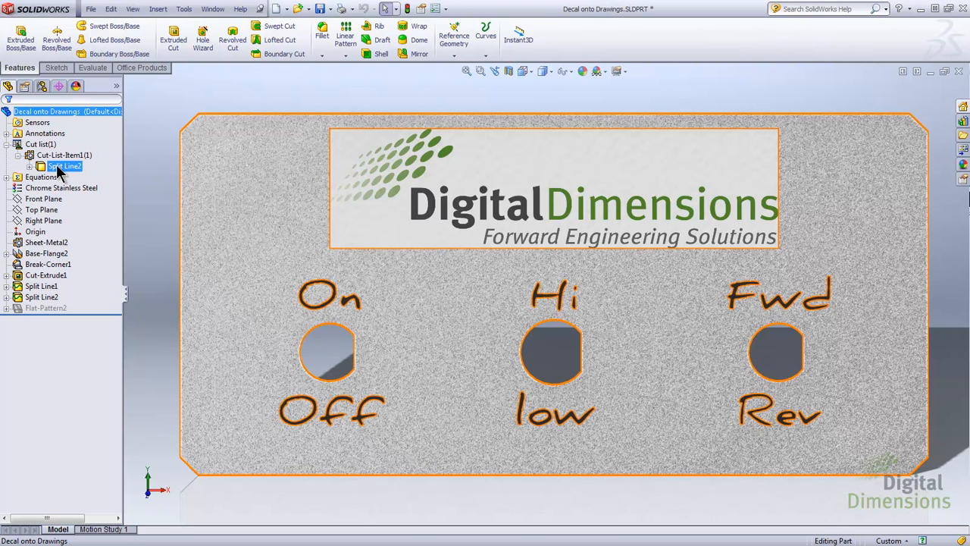
{"action": "left_click", "coordinate": [116, 89]}
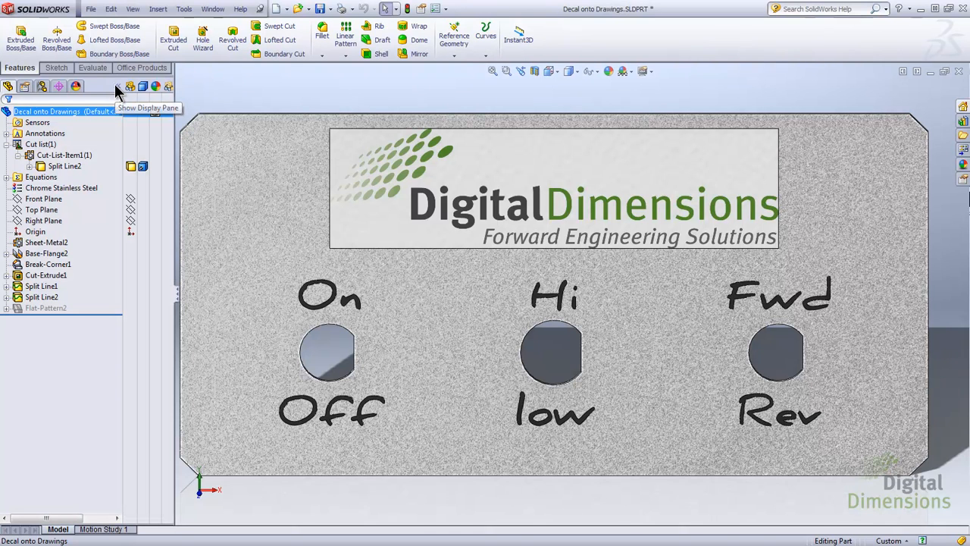
{"action": "left_click", "coordinate": [142, 167]}
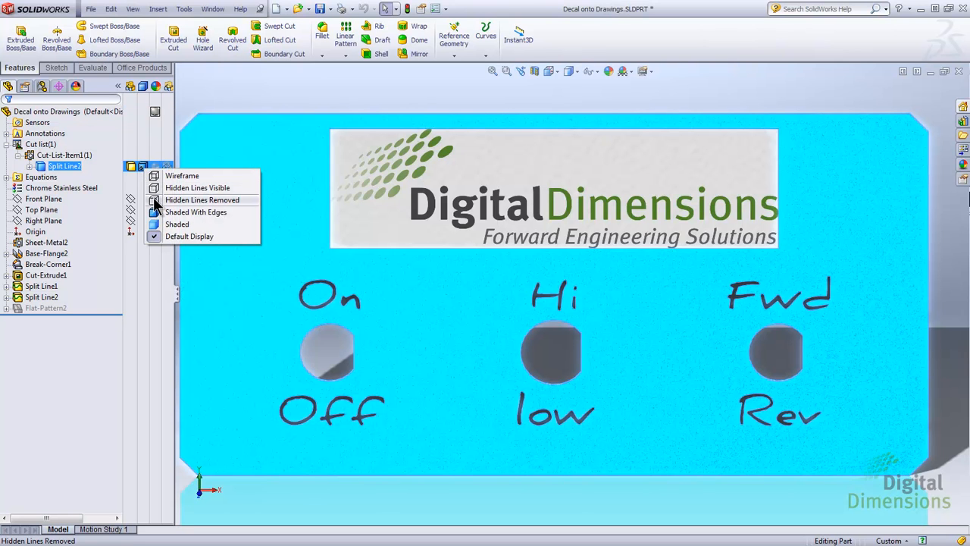
{"action": "left_click", "coordinate": [155, 201]}
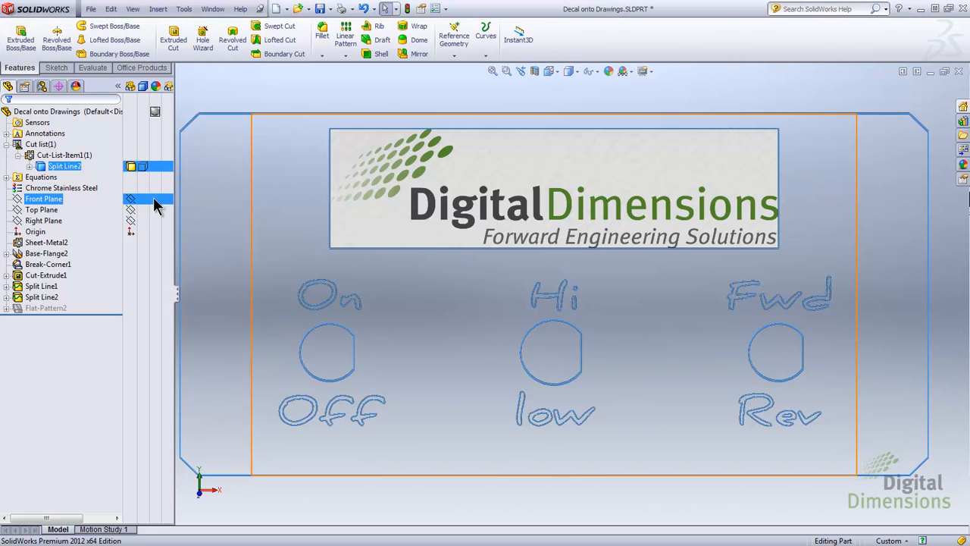
{"action": "left_click", "coordinate": [223, 88]}
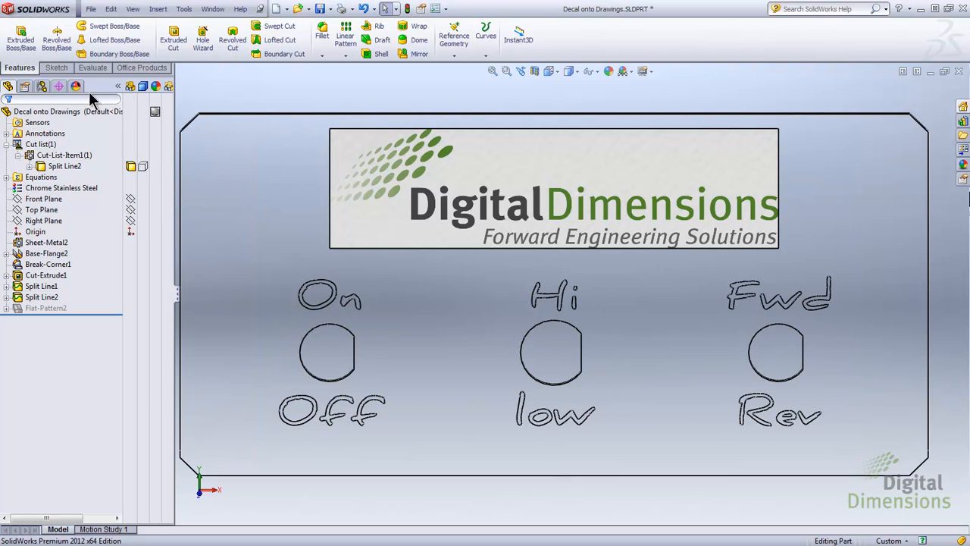
Step: Compare the part's two display states by activating <Default>_Display State 1 and returning to Display State-3
{"action": "left_click", "coordinate": [42, 86]}
{"action": "double_click", "coordinate": [61, 263]}
{"action": "left_click", "coordinate": [61, 326]}
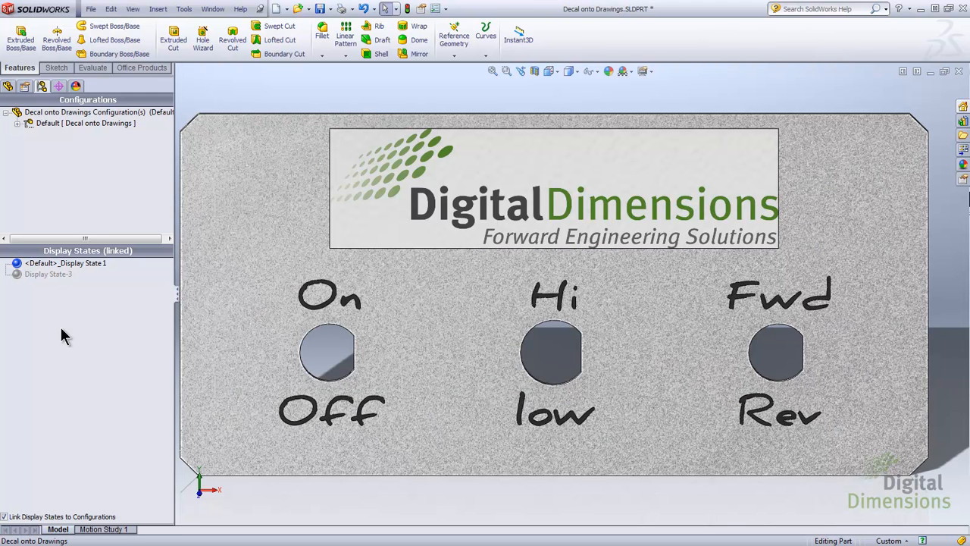
{"action": "double_click", "coordinate": [50, 274]}
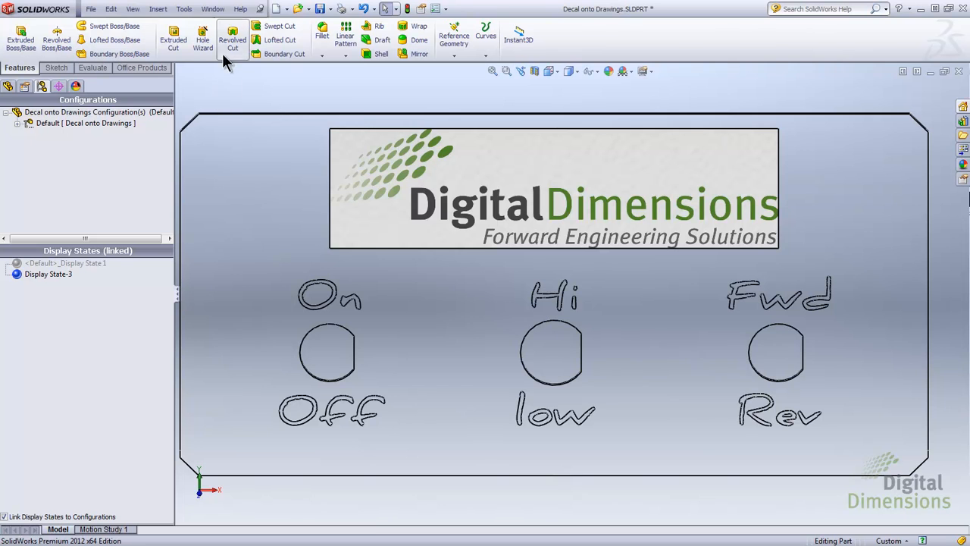
Step: Switch back to the Sheet1 drawing and assign Display State-3 to the placed front view
{"action": "left_click", "coordinate": [214, 9]}
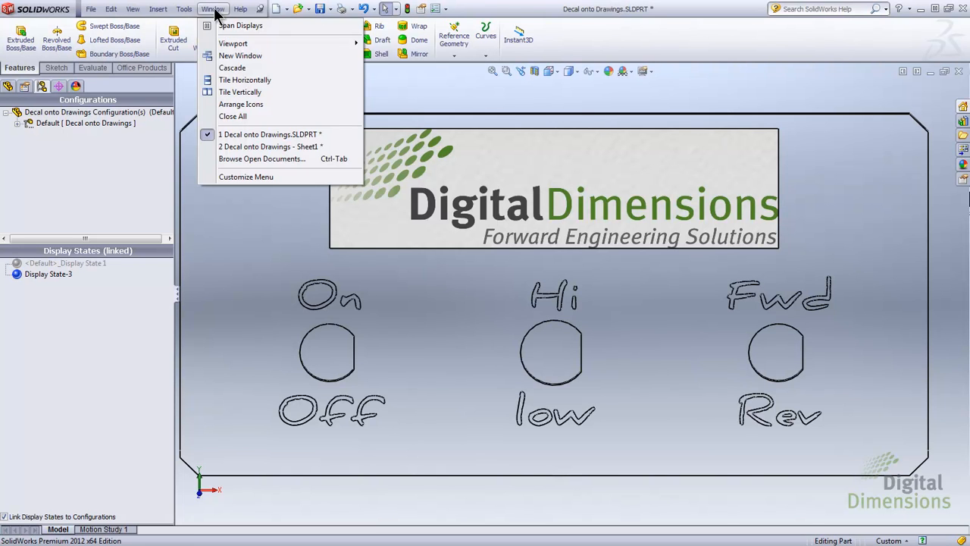
{"action": "left_click", "coordinate": [224, 147]}
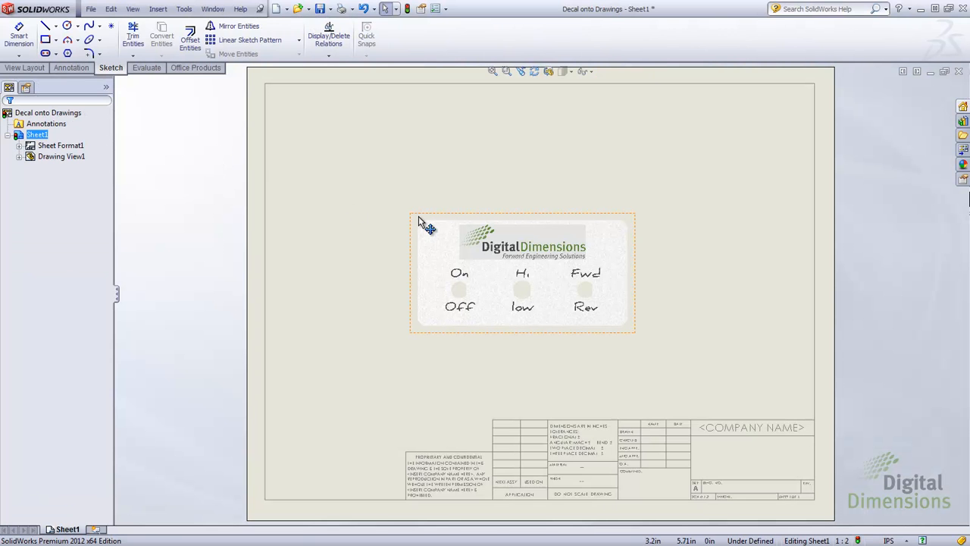
{"action": "left_click", "coordinate": [422, 222]}
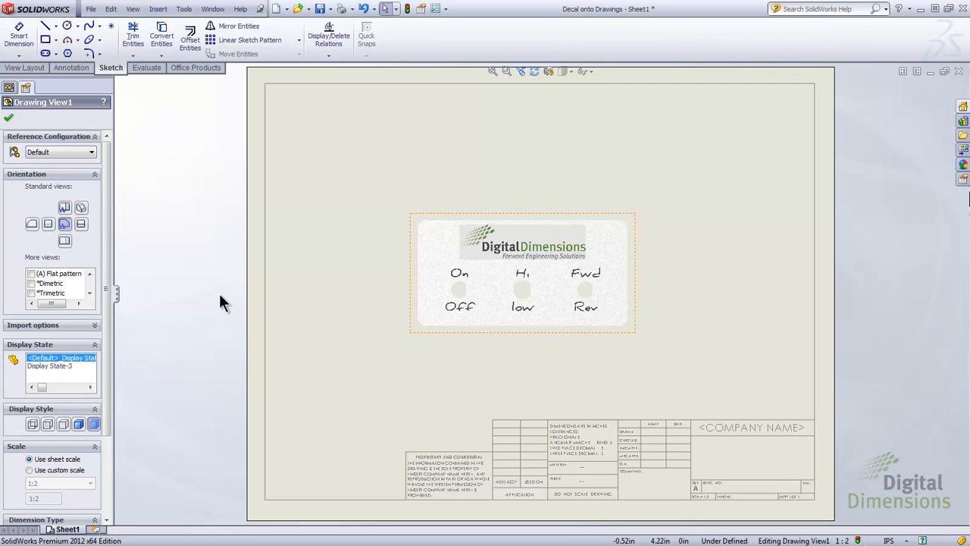
{"action": "left_click", "coordinate": [59, 364]}
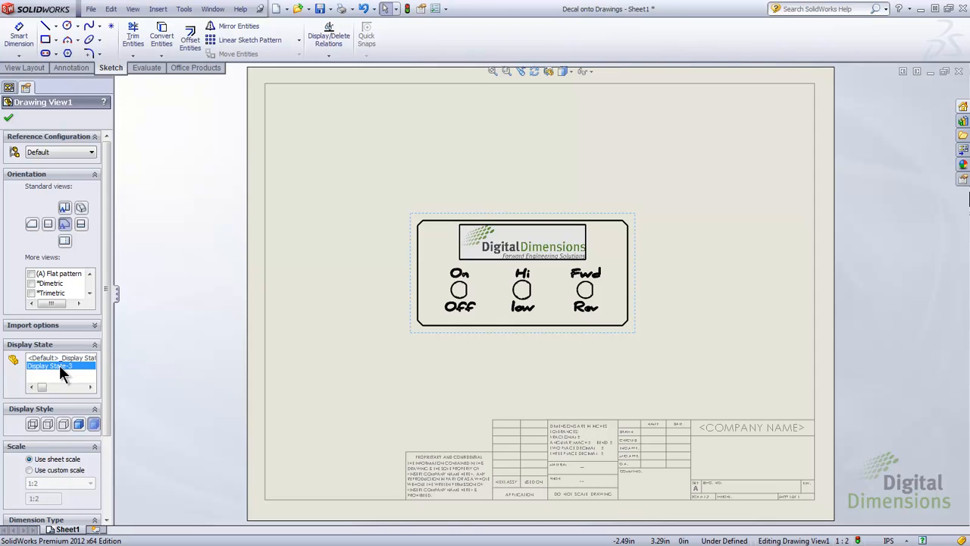
{"action": "left_click", "coordinate": [10, 119]}
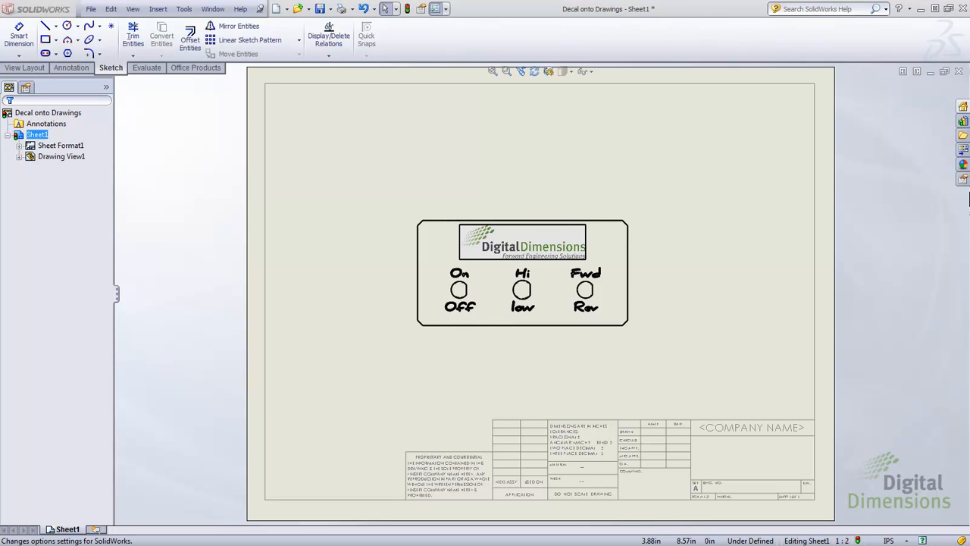
Step: Set the drawing's line font for Visible Edges to a thickness of 0.0071in in the document properties
{"action": "left_click", "coordinate": [436, 8]}
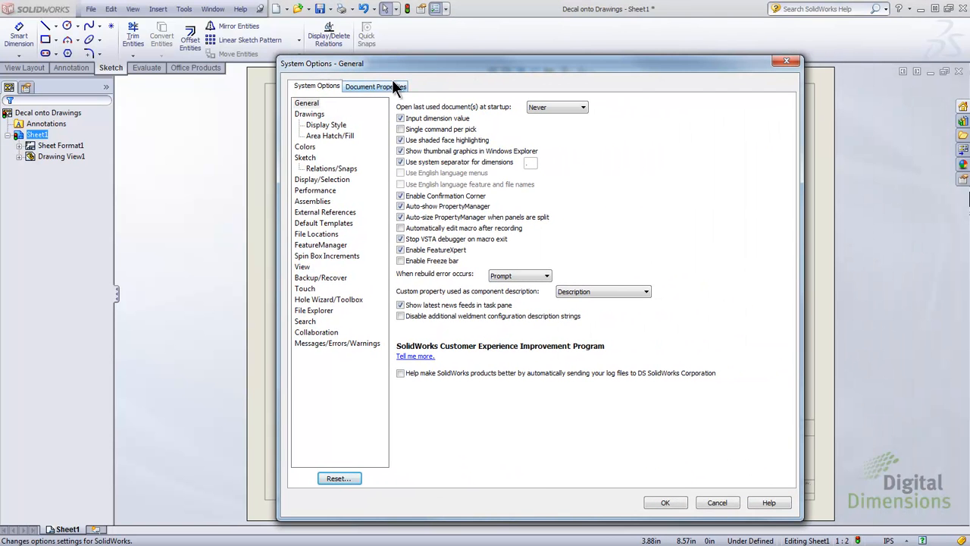
{"action": "left_click", "coordinate": [378, 86]}
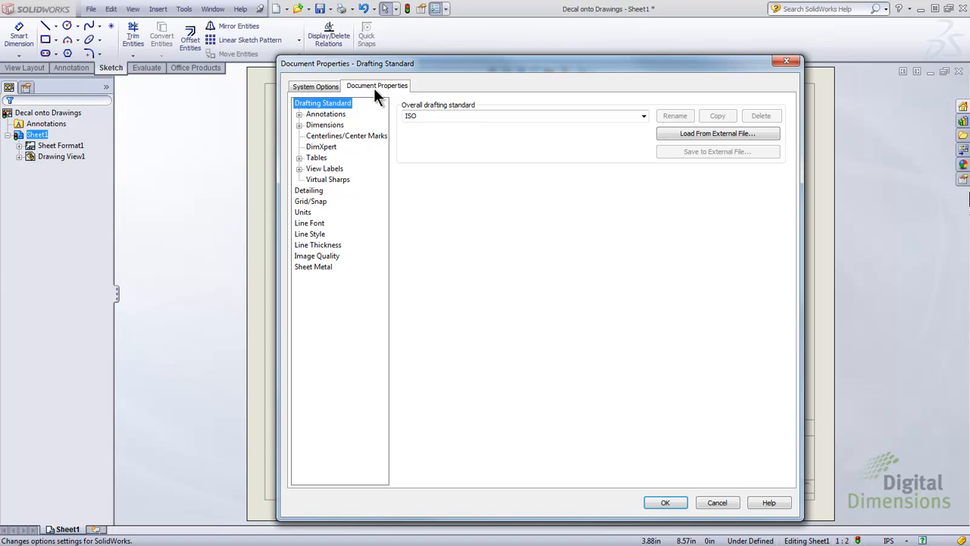
{"action": "left_click", "coordinate": [309, 223]}
{"action": "left_click", "coordinate": [535, 119]}
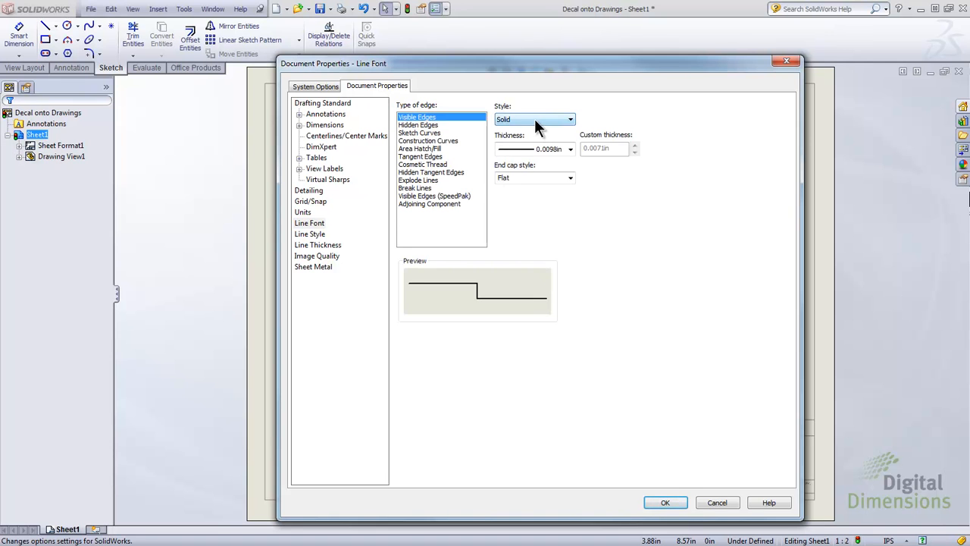
{"action": "left_click", "coordinate": [535, 121]}
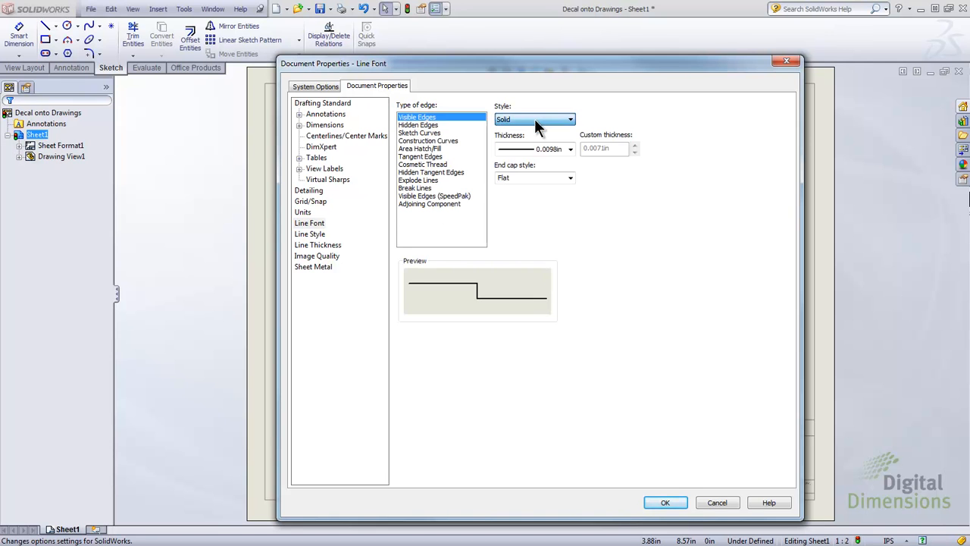
{"action": "left_click", "coordinate": [569, 149]}
{"action": "left_click", "coordinate": [531, 160]}
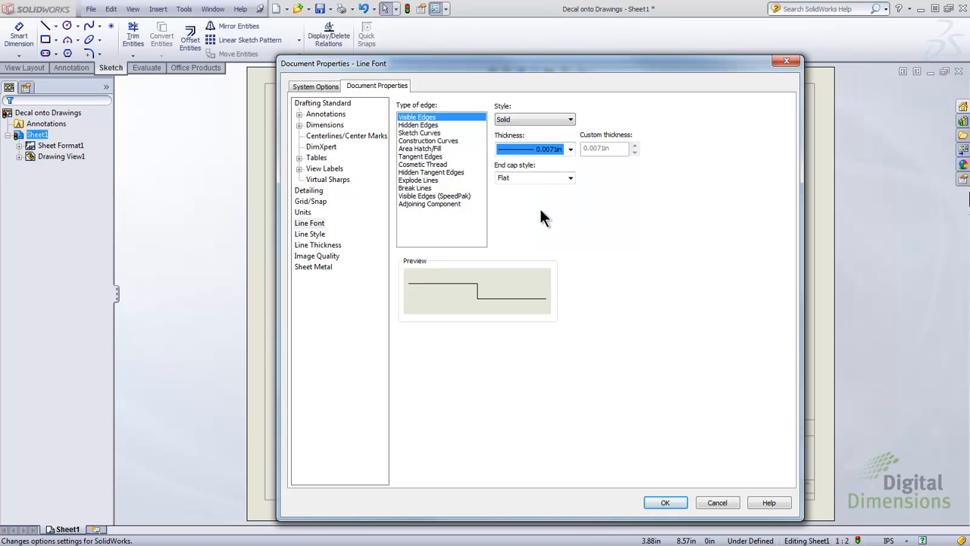
{"action": "left_click", "coordinate": [666, 503]}
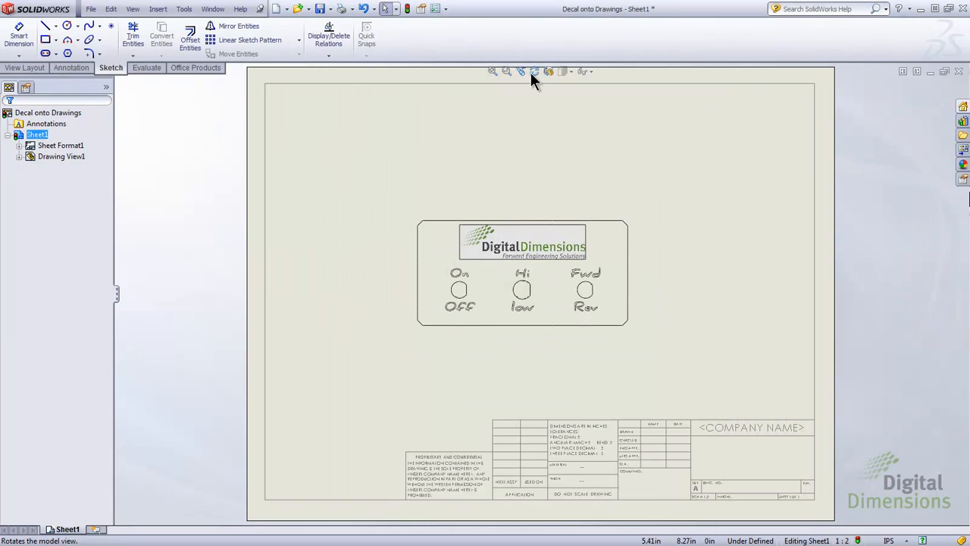
Step: Dimension the panel's overall height between its upper and lower edges, placing the dimension left of the front view
{"action": "scroll", "coordinate": [523, 297], "scroll_direction": "down", "scroll_amount": 5}
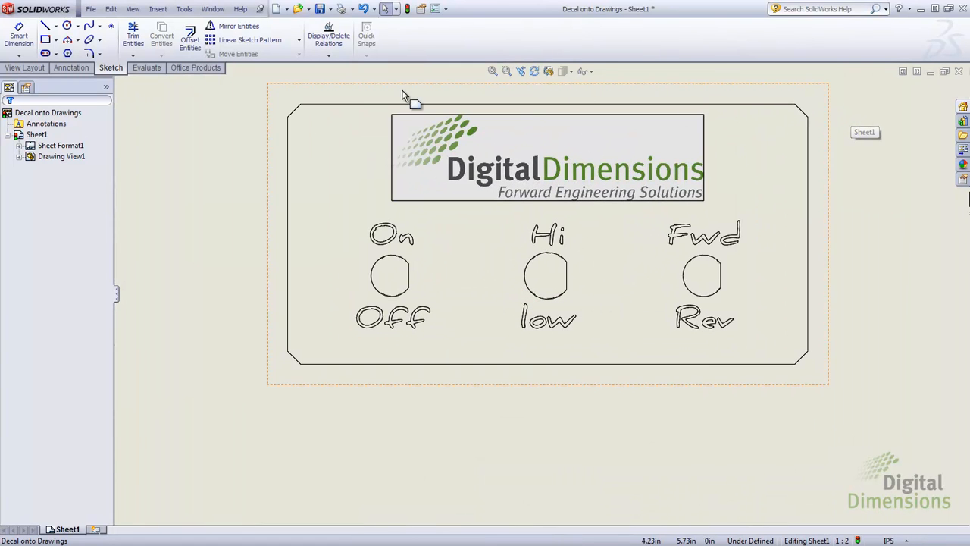
{"action": "left_click", "coordinate": [19, 34]}
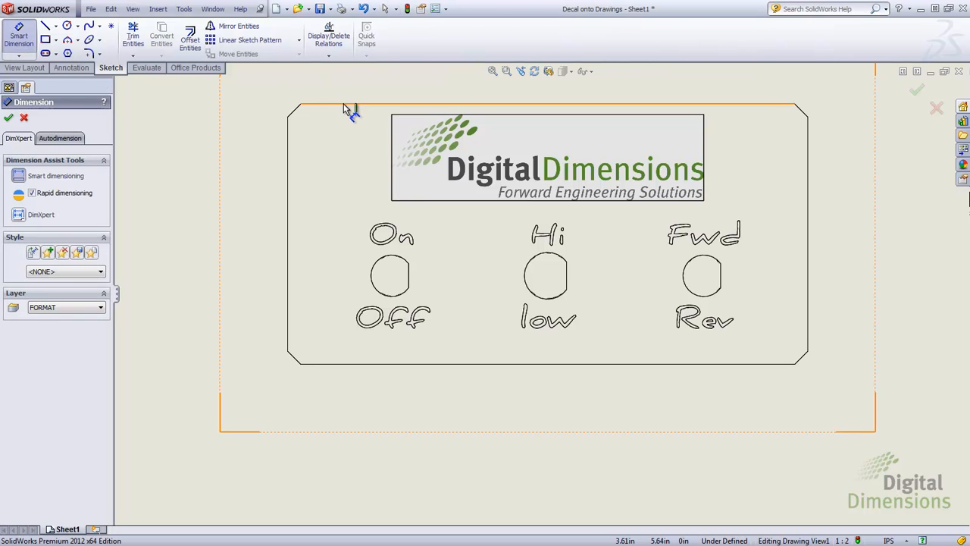
{"action": "left_click", "coordinate": [341, 103]}
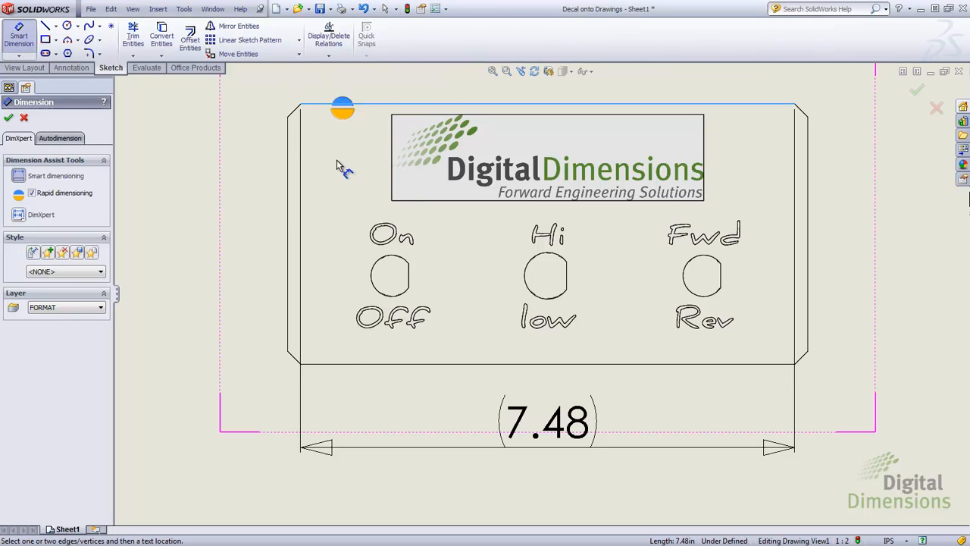
{"action": "left_click", "coordinate": [341, 364]}
{"action": "left_click", "coordinate": [203, 222]}
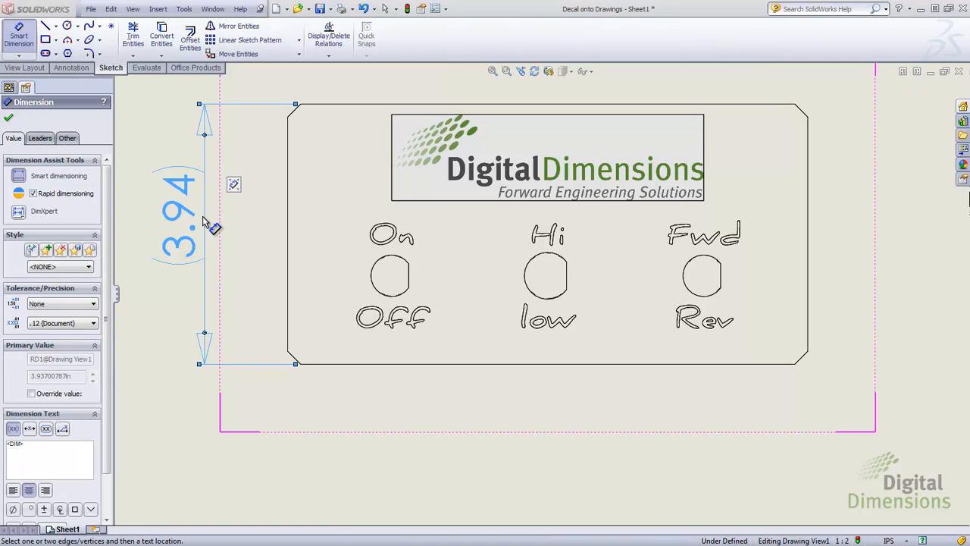
{"action": "key", "text": "Escape"}
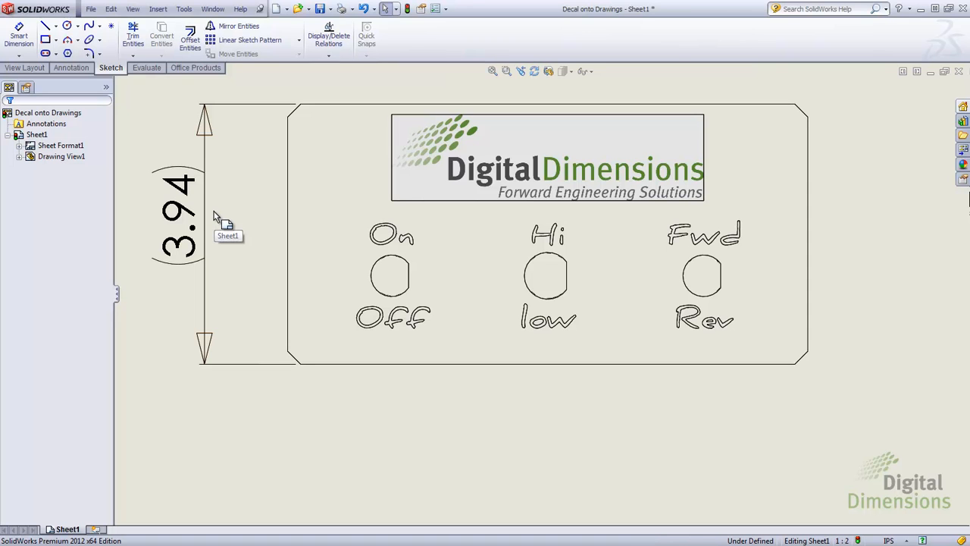
Step: Open the recent part pin.sldprt and set Solid Bodies to Show in the FeatureManager tree item options
{"action": "left_click", "coordinate": [91, 9]}
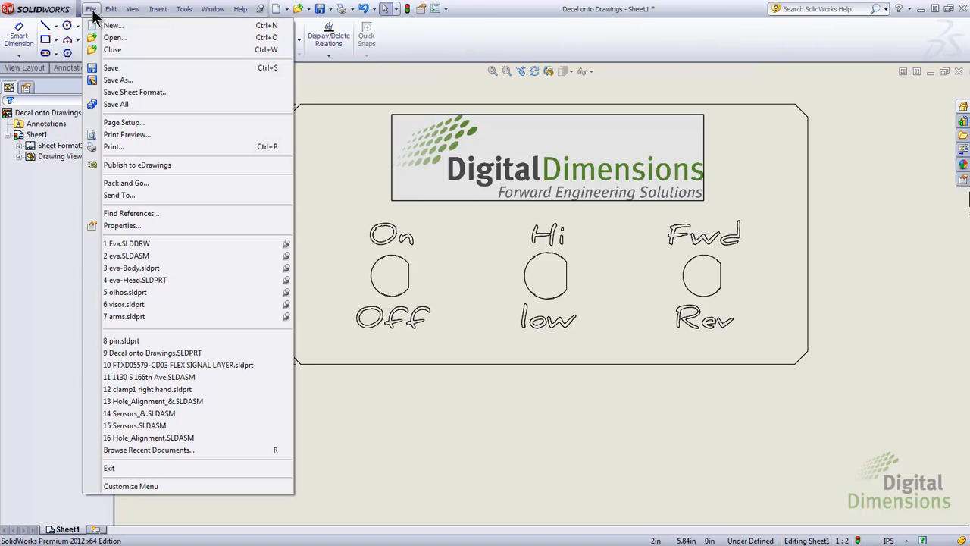
{"action": "left_click", "coordinate": [125, 342]}
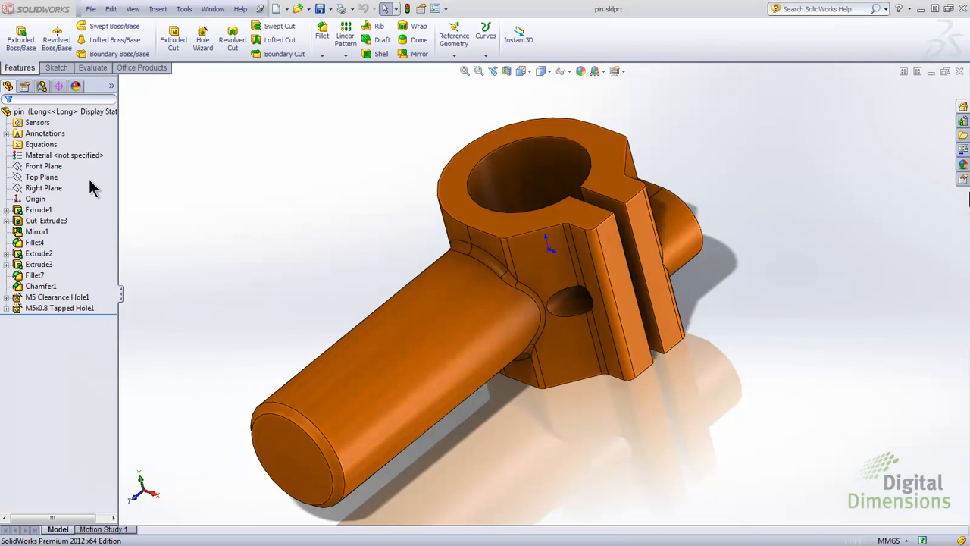
{"action": "right_click", "coordinate": [95, 137]}
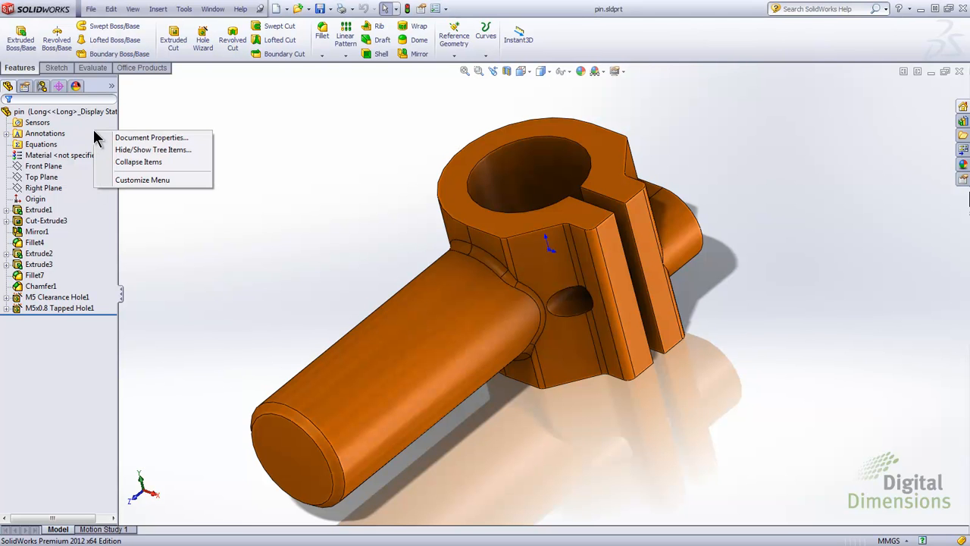
{"action": "left_click", "coordinate": [134, 150]}
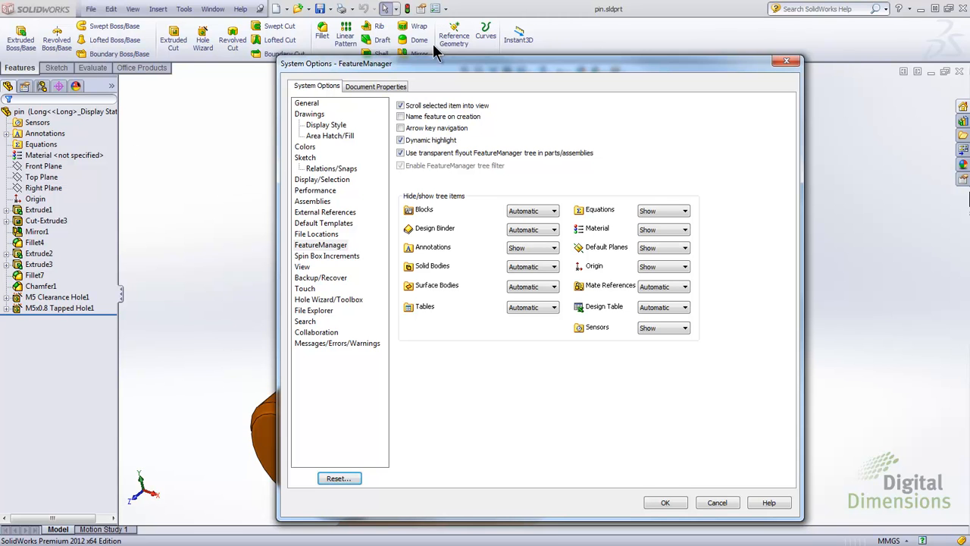
{"action": "left_click", "coordinate": [315, 248]}
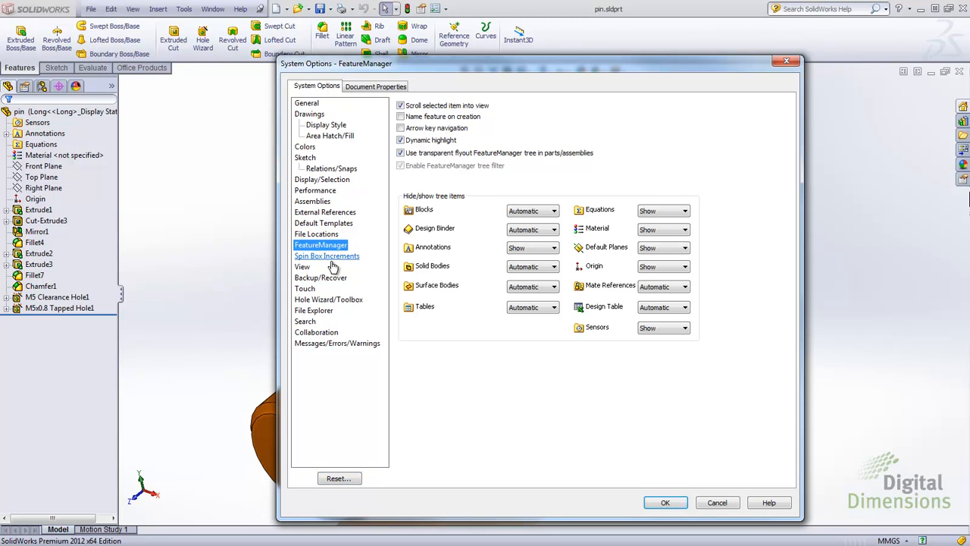
{"action": "left_click", "coordinate": [535, 266]}
{"action": "left_click", "coordinate": [520, 293]}
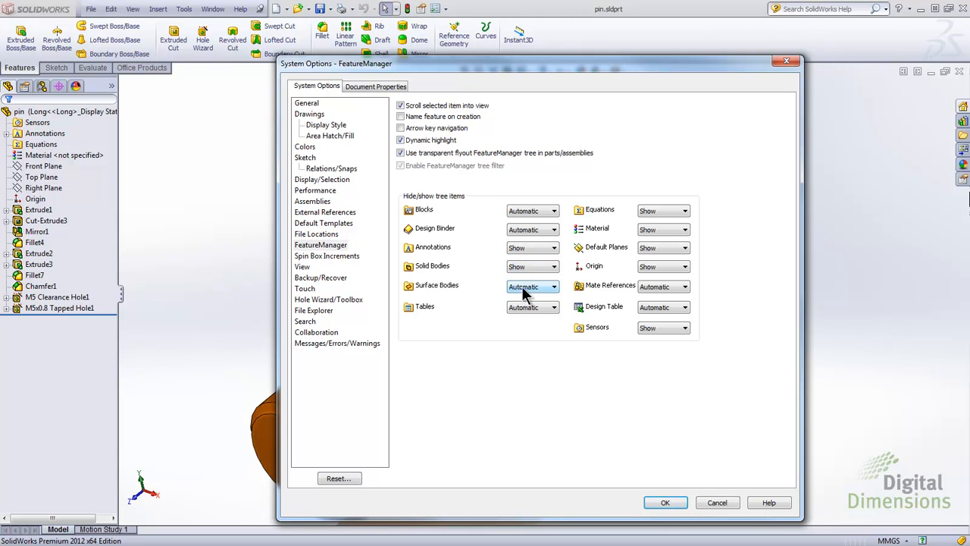
{"action": "left_click", "coordinate": [665, 502]}
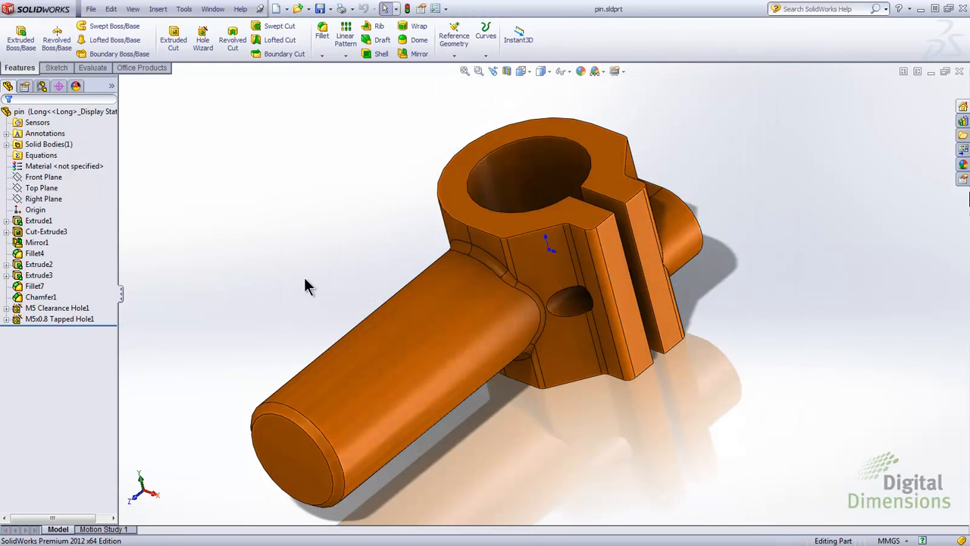
Step: Expand the pin's Solid Bodies folder with the display pane shown, and add a new display state to the part
{"action": "left_click", "coordinate": [6, 144]}
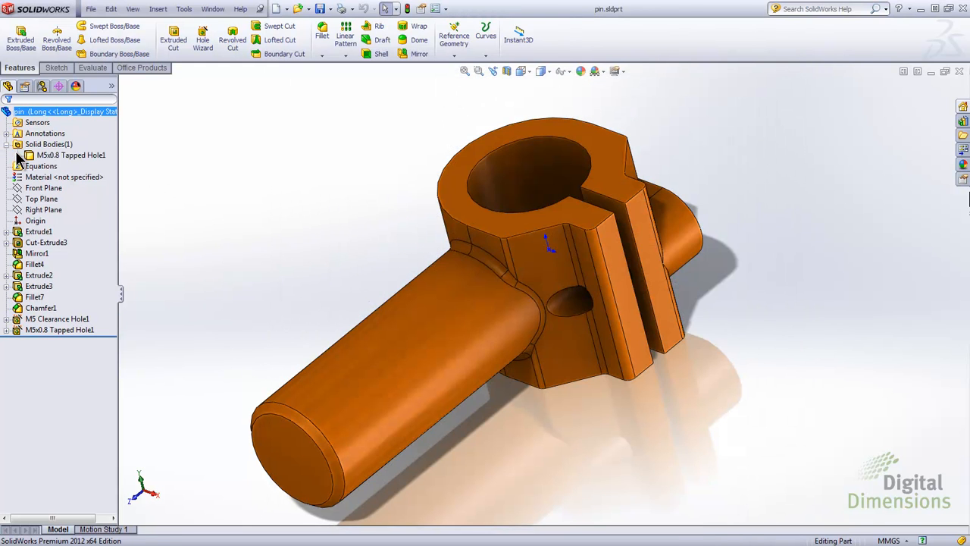
{"action": "left_click", "coordinate": [112, 86]}
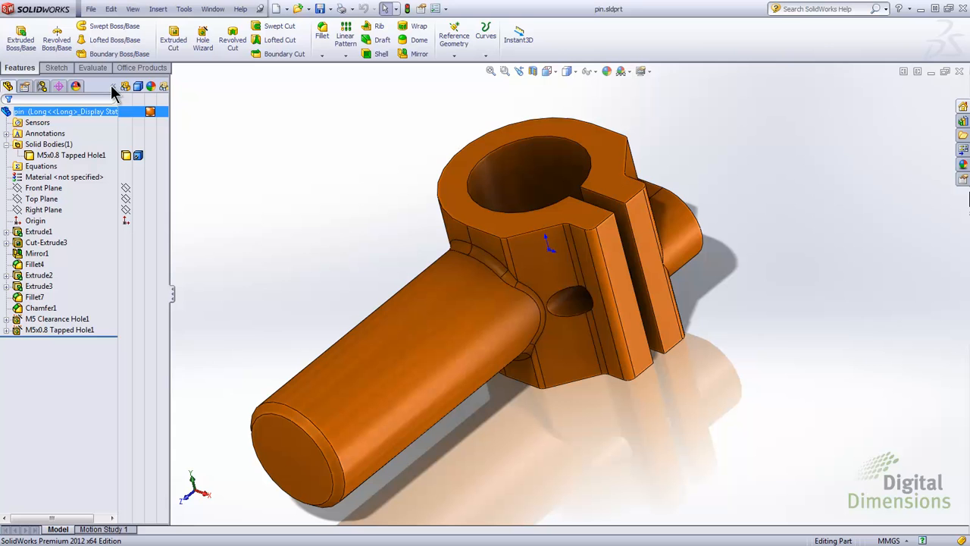
{"action": "left_click", "coordinate": [42, 87]}
{"action": "left_click_drag", "start_coordinate": [83, 482], "coordinate": [76, 347]}
{"action": "right_click", "coordinate": [66, 383]}
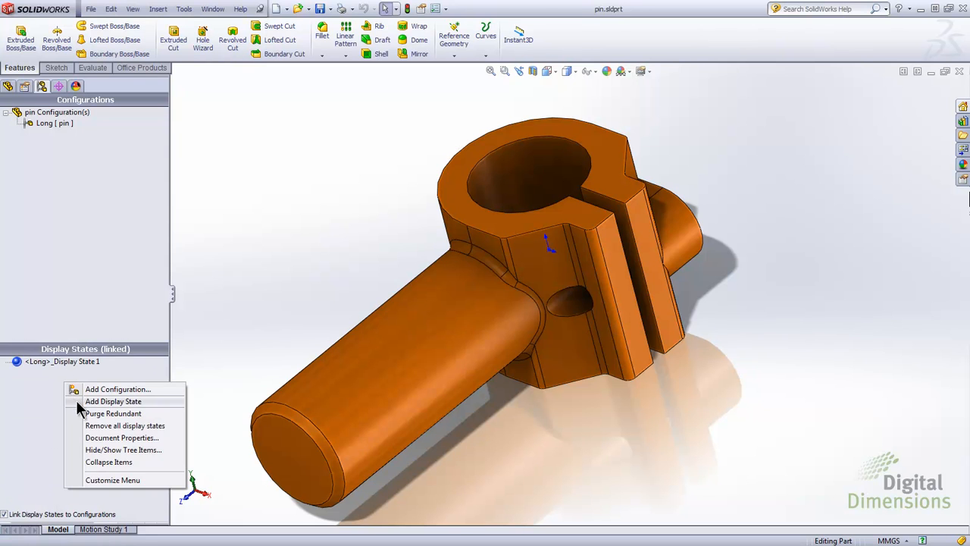
{"action": "left_click", "coordinate": [91, 401]}
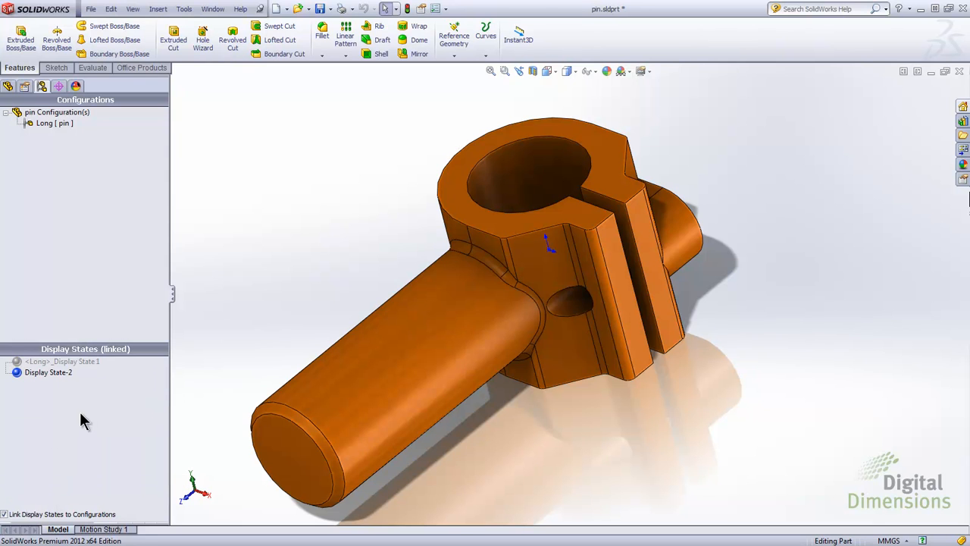
Step: Set the display mode of the M5x0.8 Tapped Hole1 solid body to Hidden Lines Removed in Display State-2
{"action": "left_click", "coordinate": [8, 86]}
{"action": "left_click", "coordinate": [128, 157]}
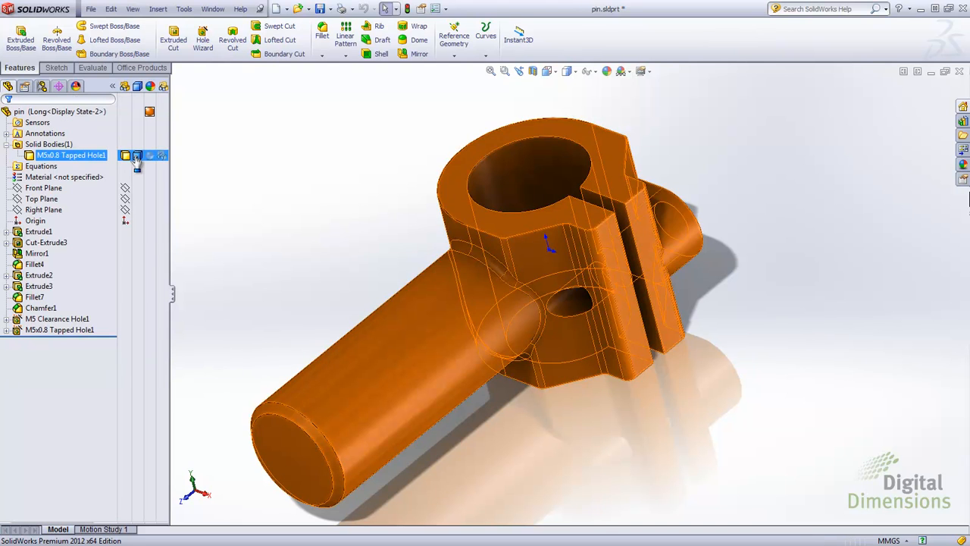
{"action": "left_click", "coordinate": [137, 157]}
{"action": "left_click", "coordinate": [157, 188]}
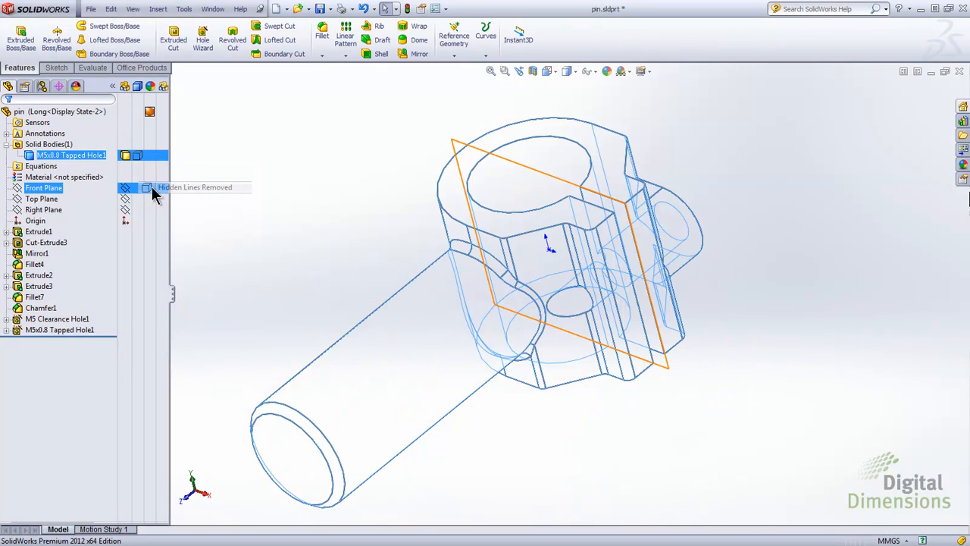
{"action": "left_click", "coordinate": [243, 174]}
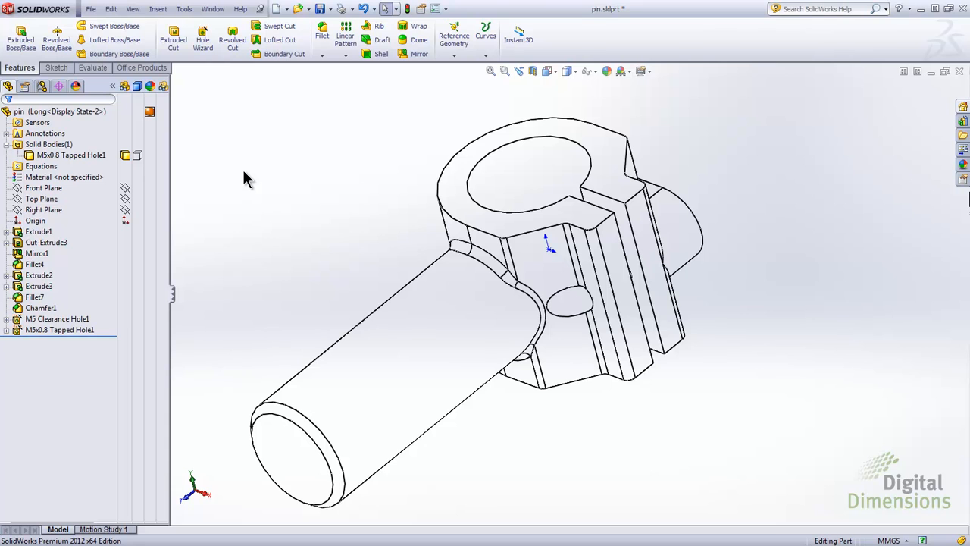
Step: Compare the pin's two display states by activating <Long>_Display State 1 and returning to Display State-2
{"action": "left_click", "coordinate": [42, 87]}
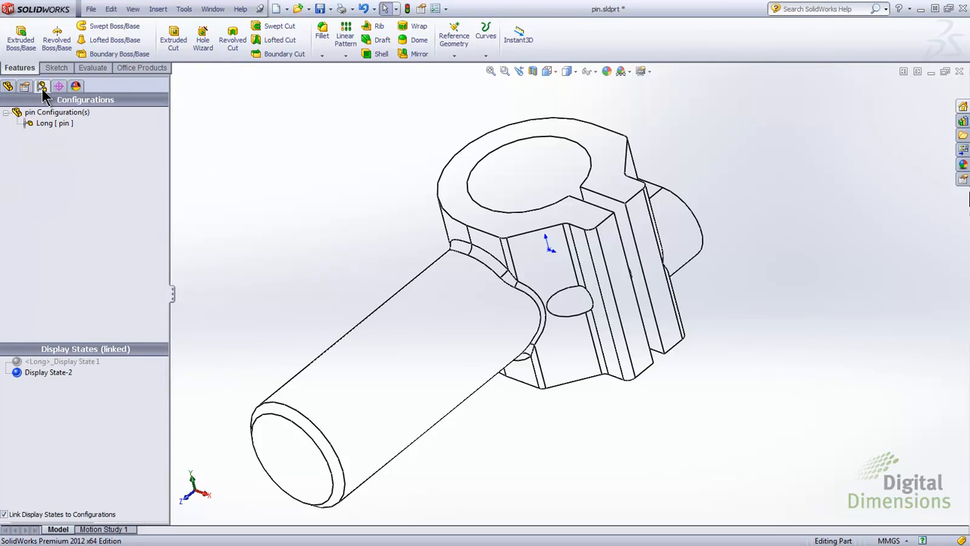
{"action": "double_click", "coordinate": [37, 361]}
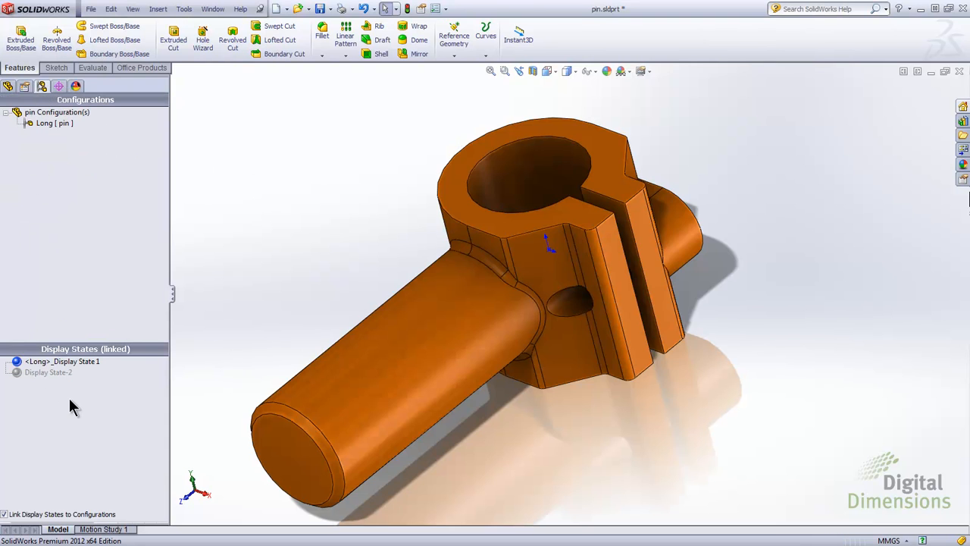
{"action": "double_click", "coordinate": [61, 373]}
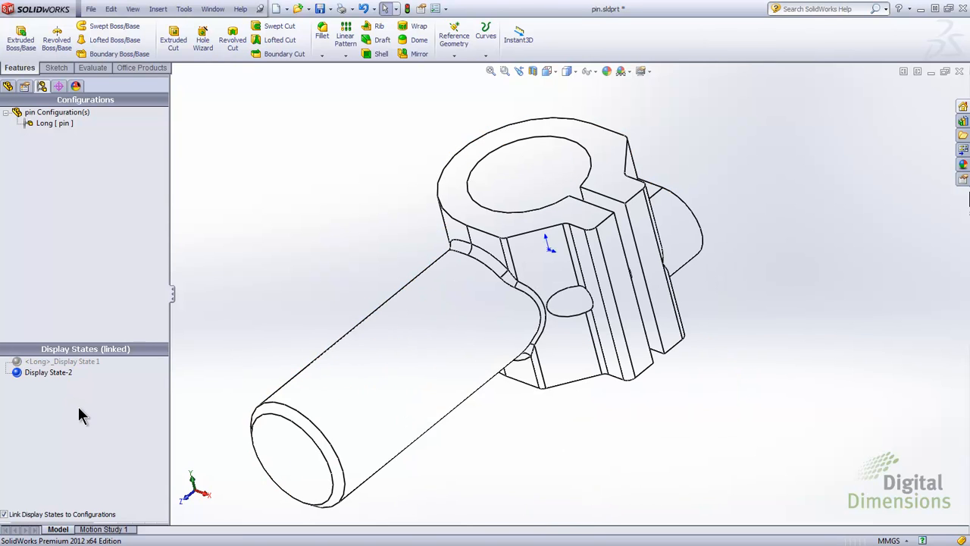